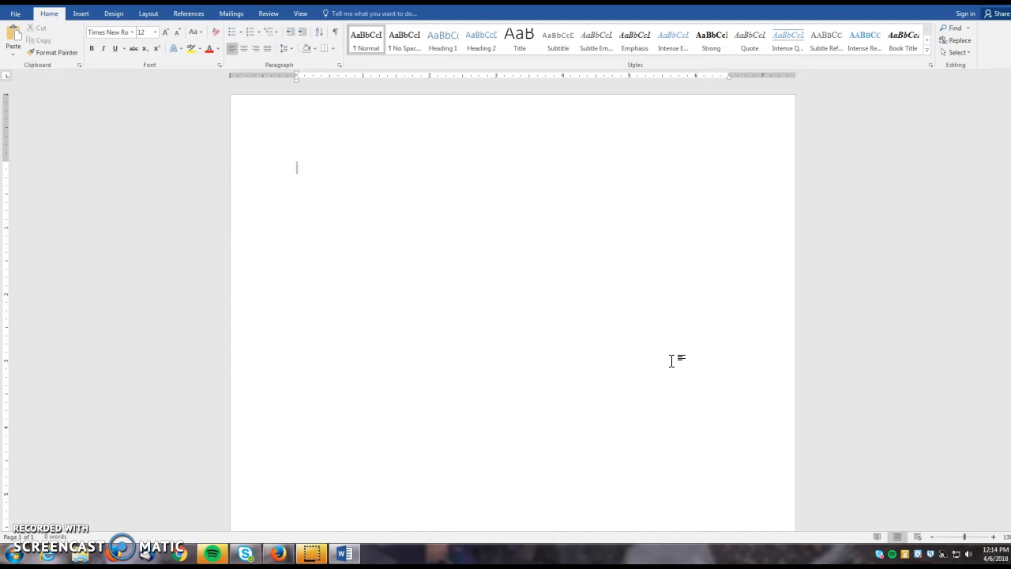
- Choose Times New Roman, Regular style, size 12 in the font settings of the blank document
click(646, 343)
click(520, 312)
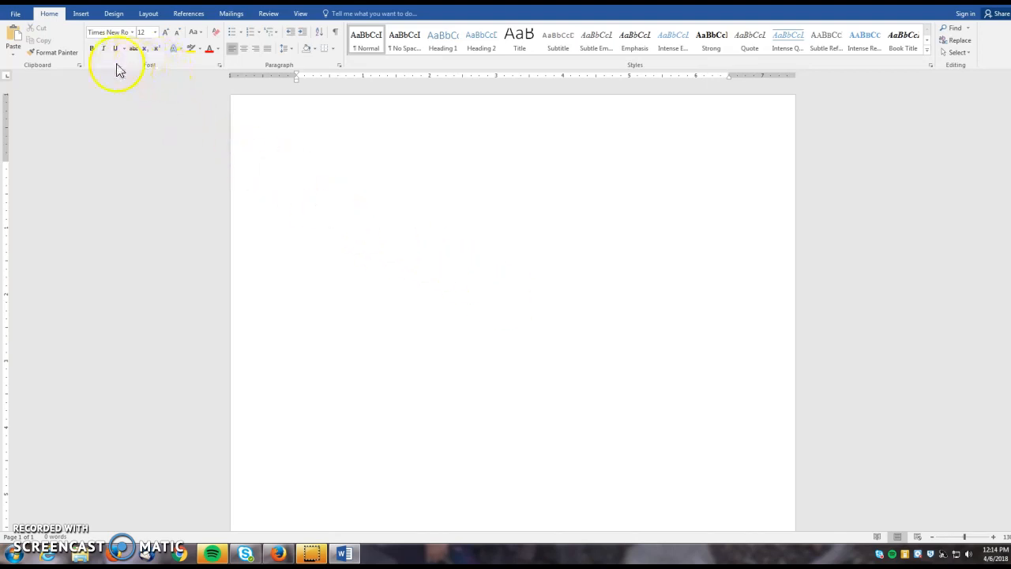
click(220, 67)
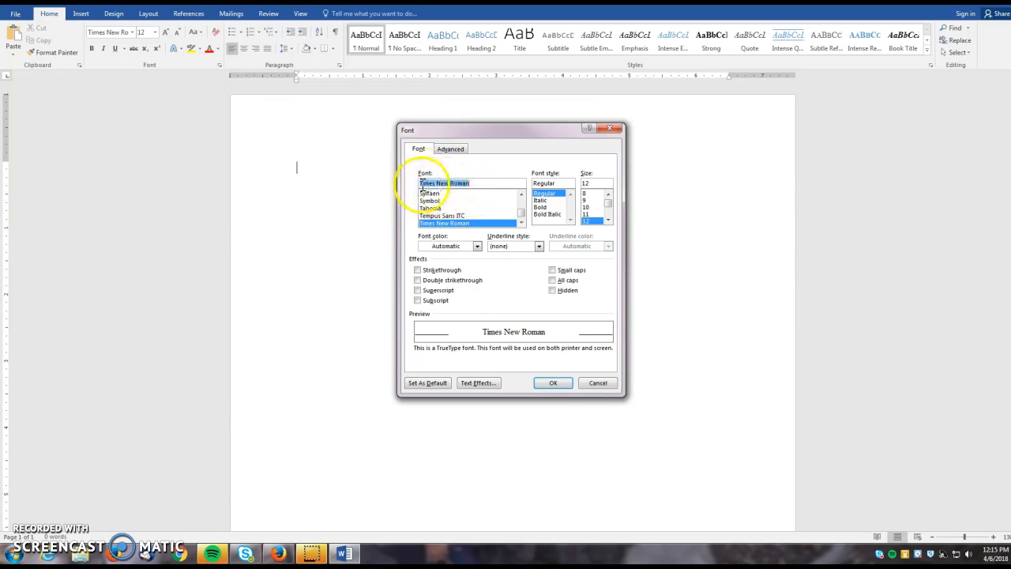
mouse_move(522, 215)
mouse_down()
mouse_move(522, 200)
mouse_move(518, 211)
mouse_up()
scroll(474, 215, up, 1)
scroll(472, 217, down, 1)
scroll(471, 219, down, 12)
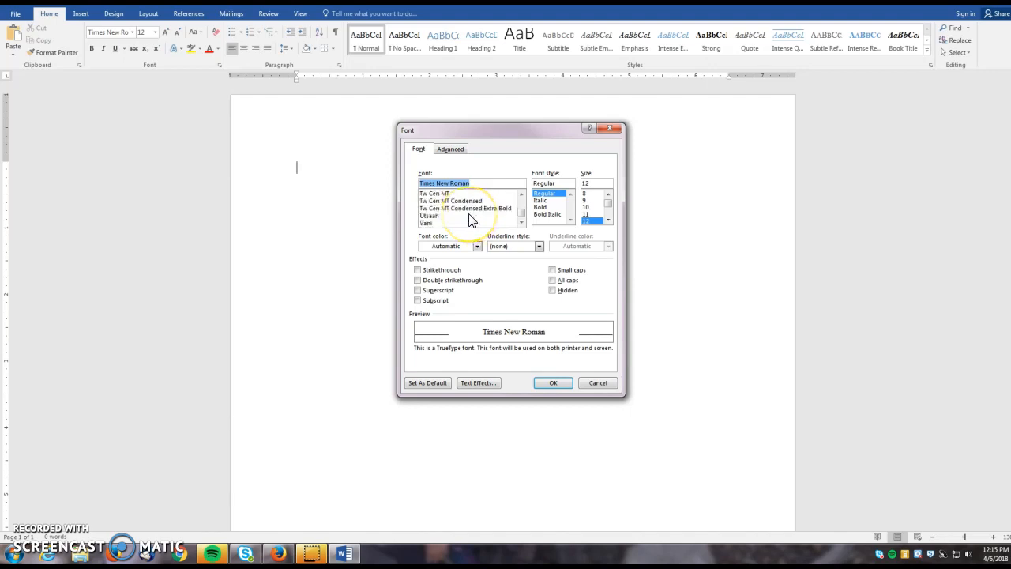
scroll(471, 218, up, 2)
click(470, 212)
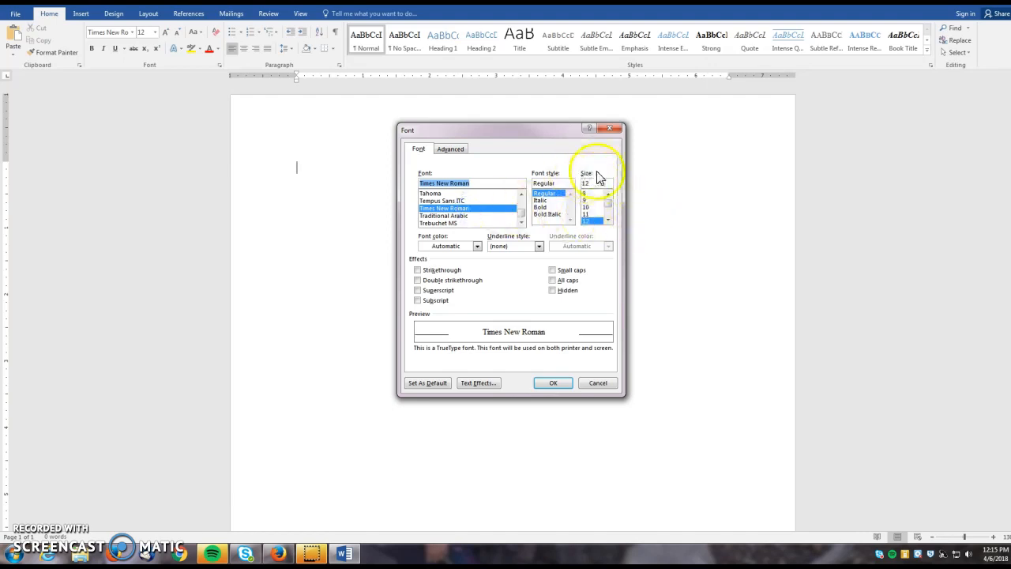
click(594, 221)
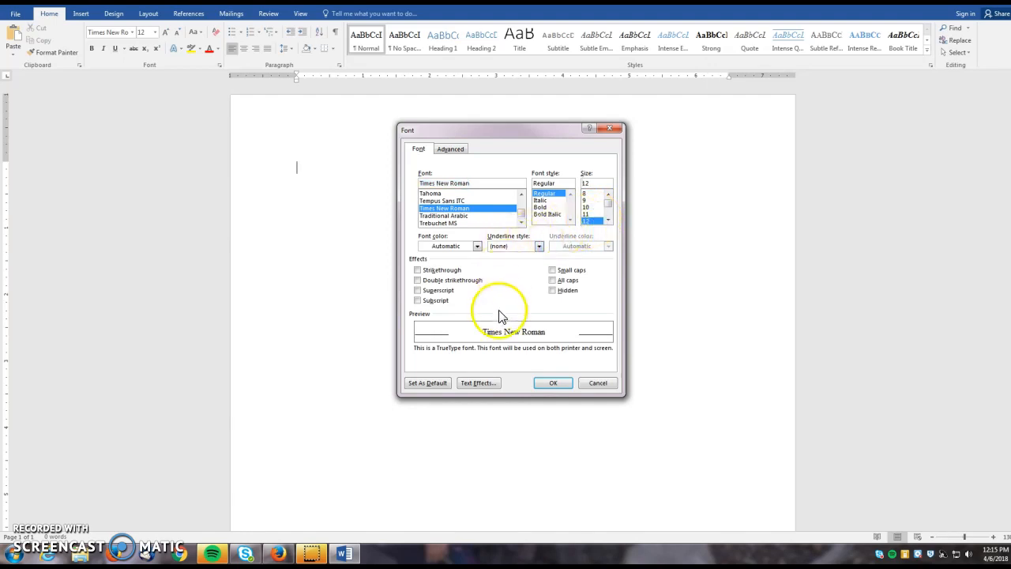
- Make the chosen font the default for all documents based on the Normal template
click(426, 383)
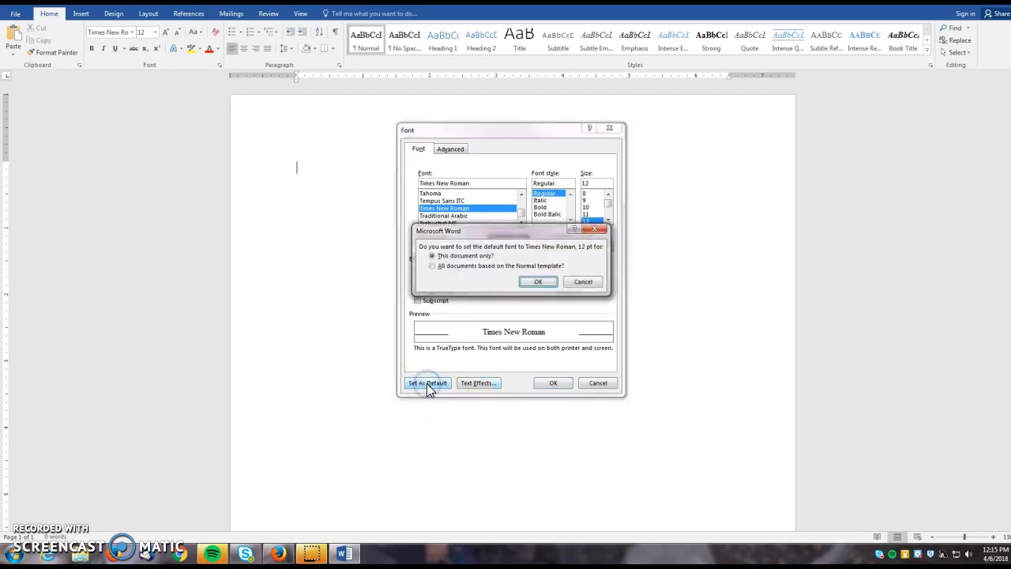
click(432, 266)
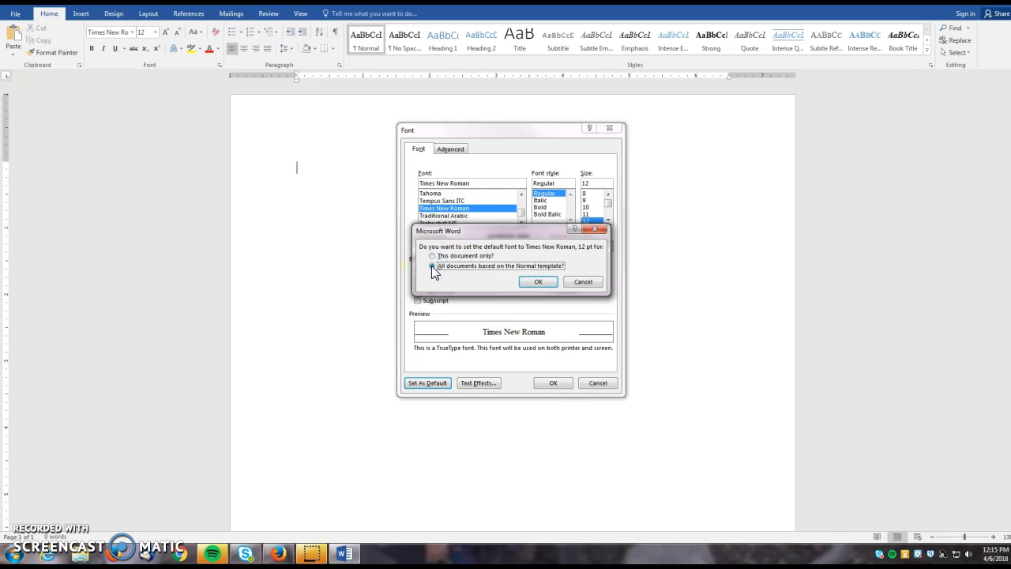
click(540, 283)
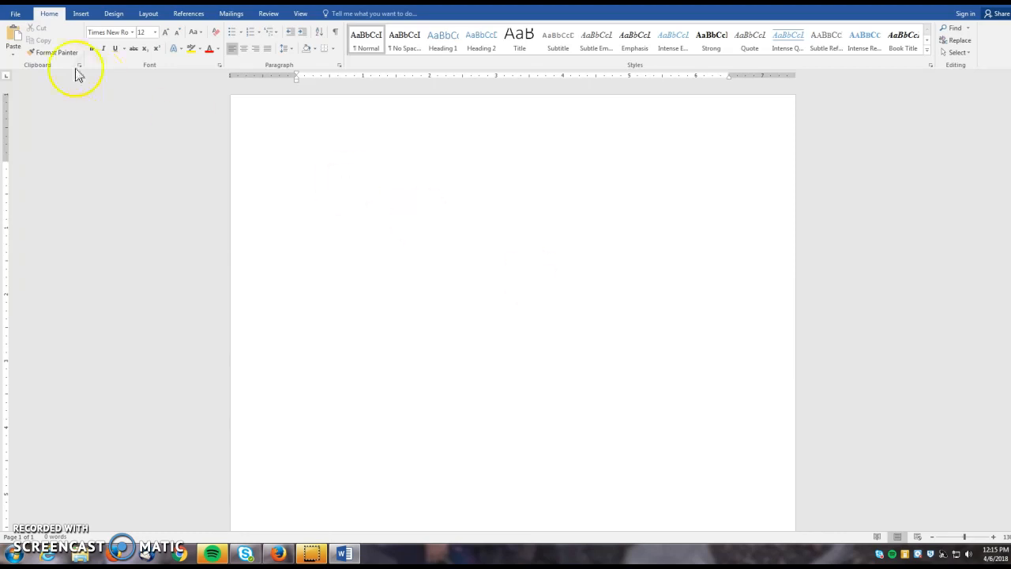
- Insert a right-aligned page number at the top of the page using the Plain Number 3 style
click(79, 15)
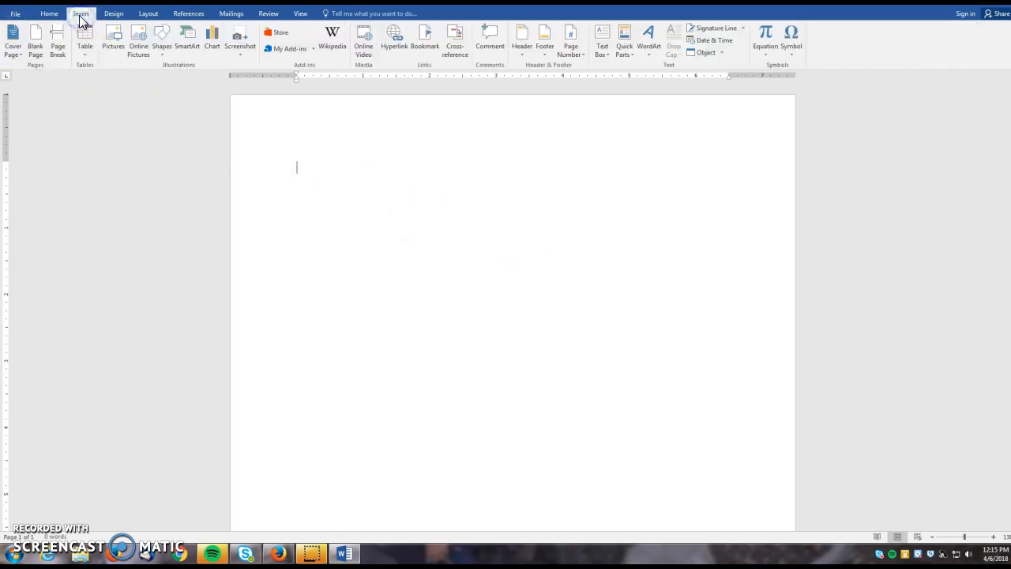
click(583, 55)
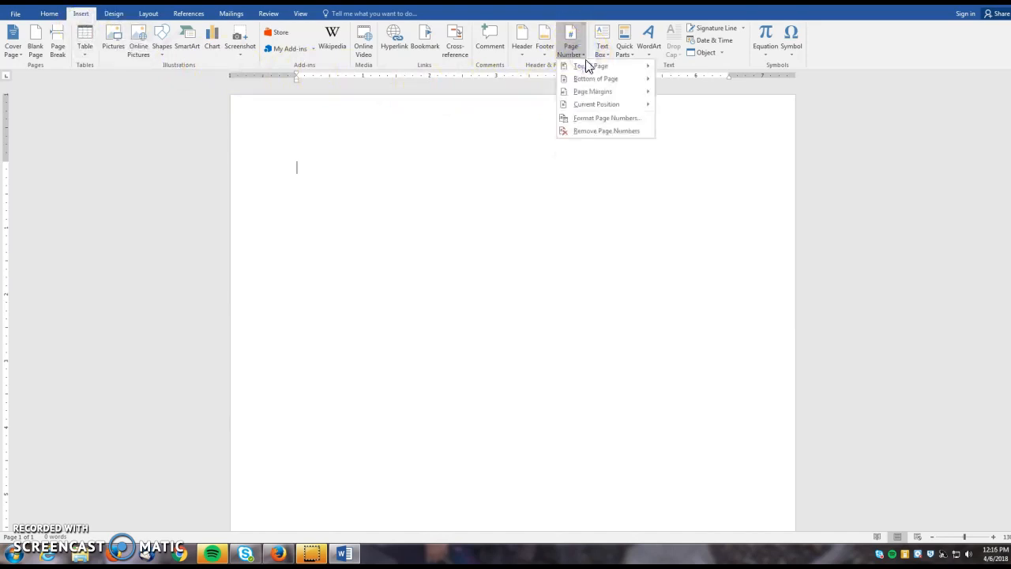
mouse_move(587, 65)
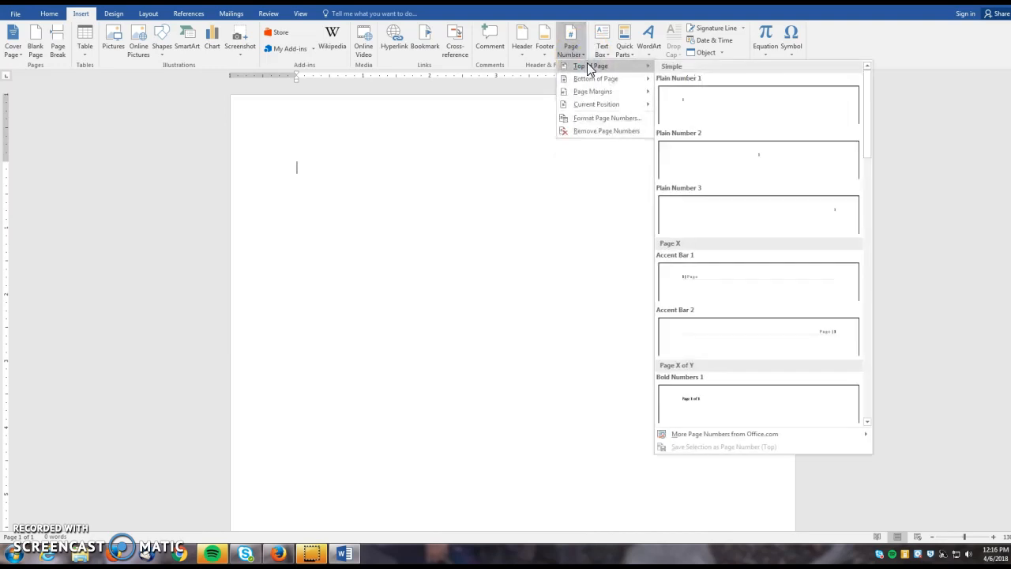
click(768, 213)
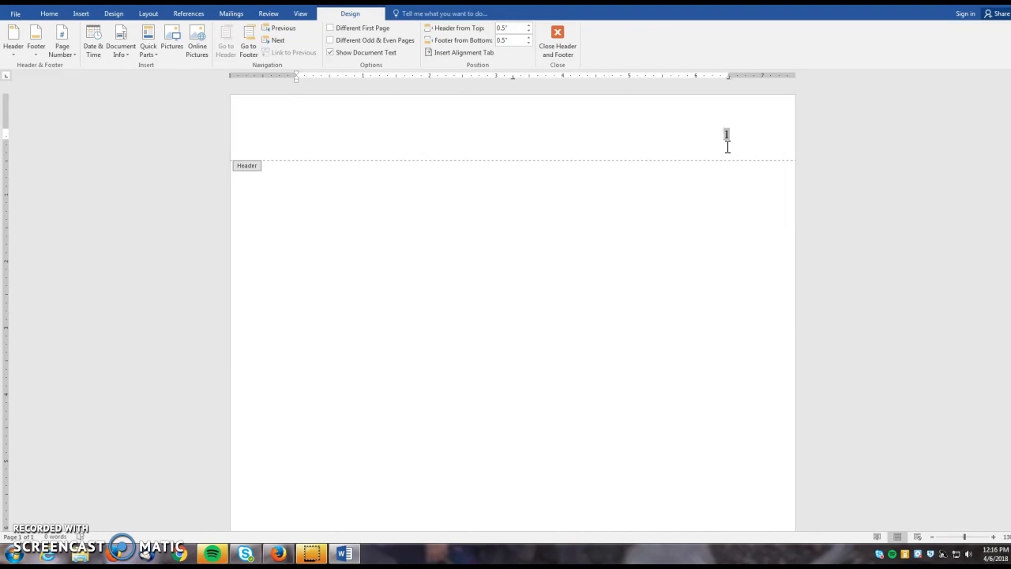
- Add the header text COLLEGE SUCCESS before the page number and tab it apart so the text sits at the left margin
text(LLEGE SUCCESS)
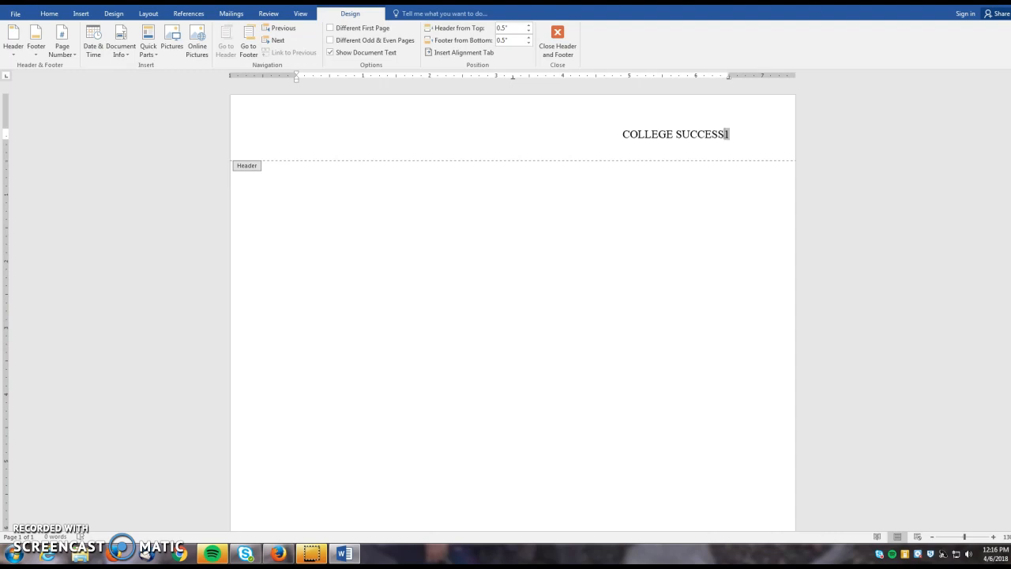
key(Tab)
key(Tab)
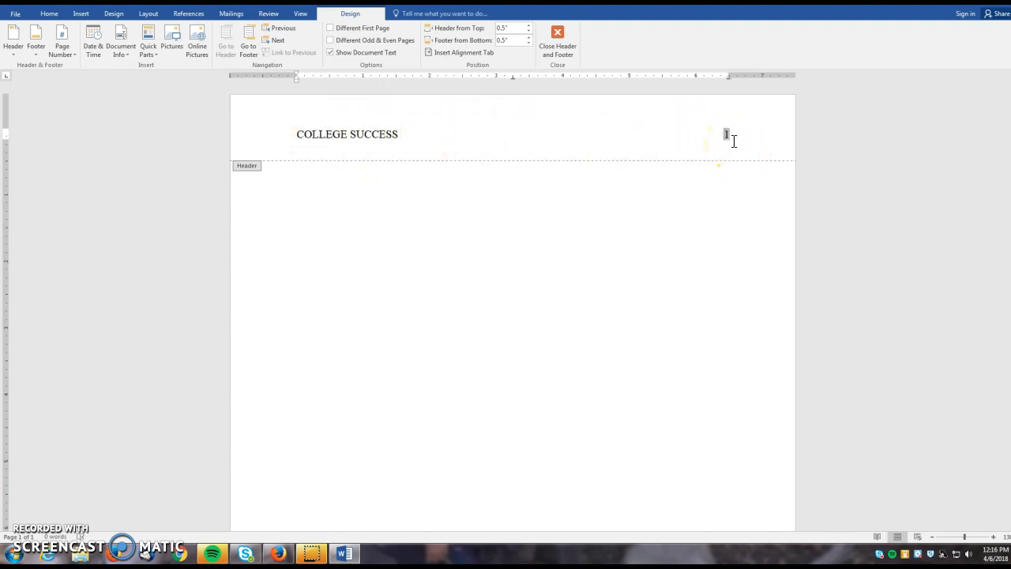
- Enable a different first page header and insert a Plain Number 3 page number at the top of that page
click(330, 28)
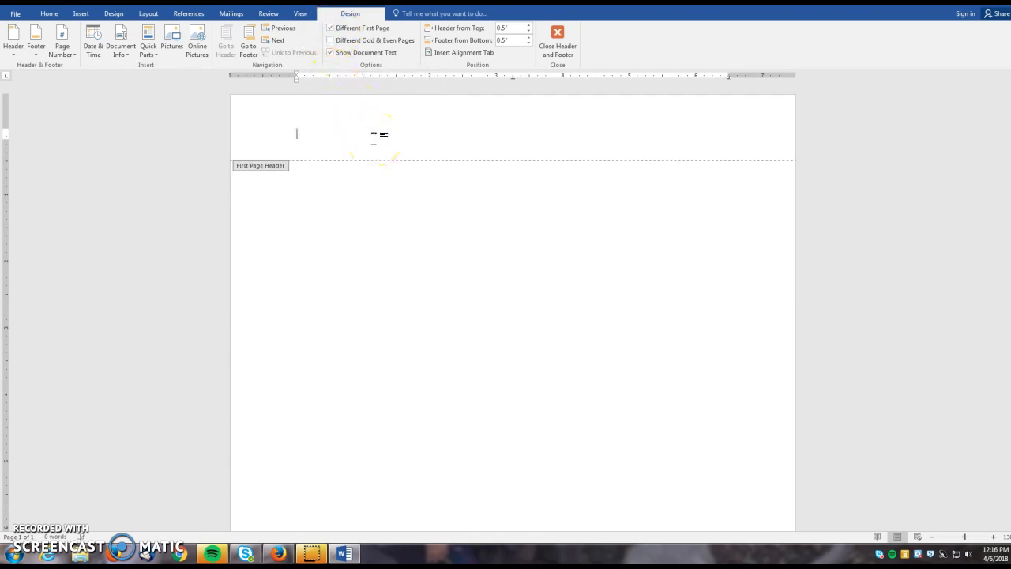
click(72, 54)
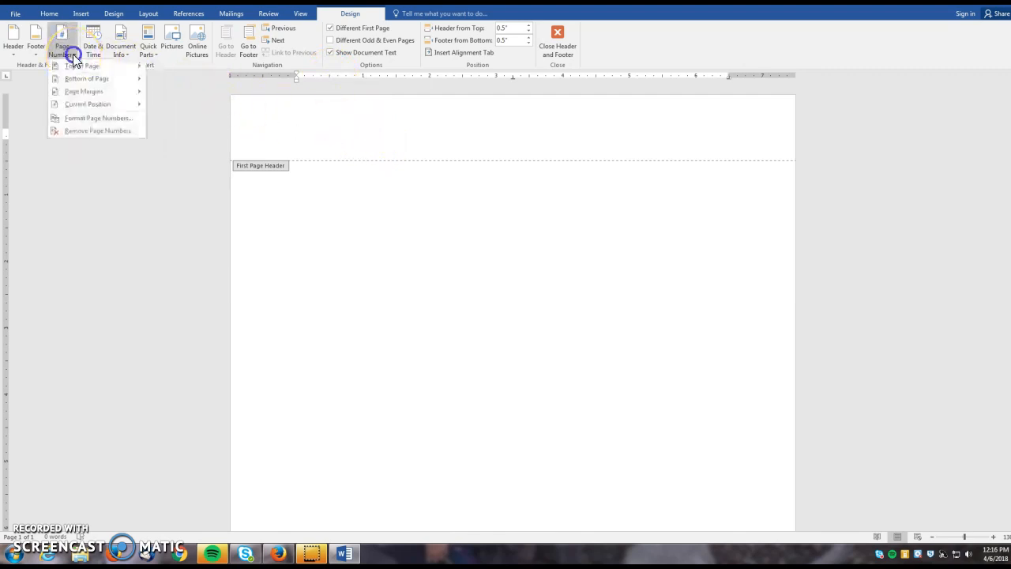
mouse_move(76, 69)
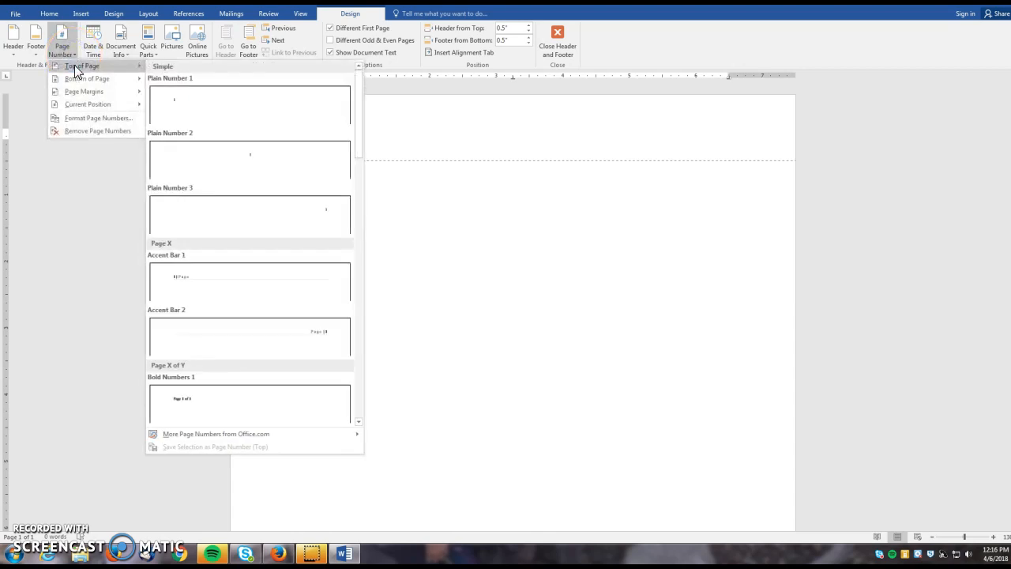
click(274, 215)
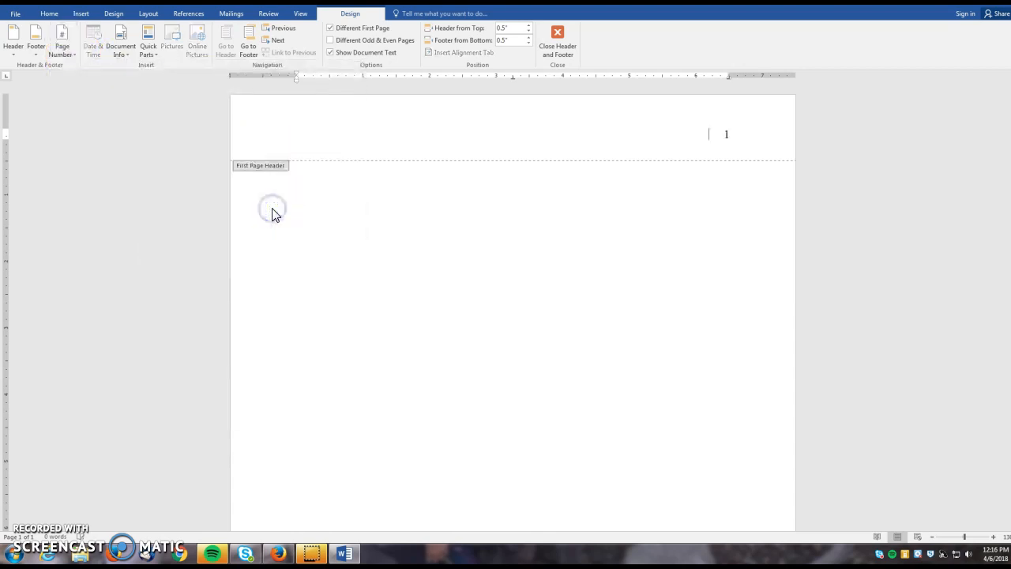
- Enter "Running head: COLLEGE SUCCESS" at the left margin of the first page header, keep the number at the right, and return to the body
click(724, 135)
text(Running head:)
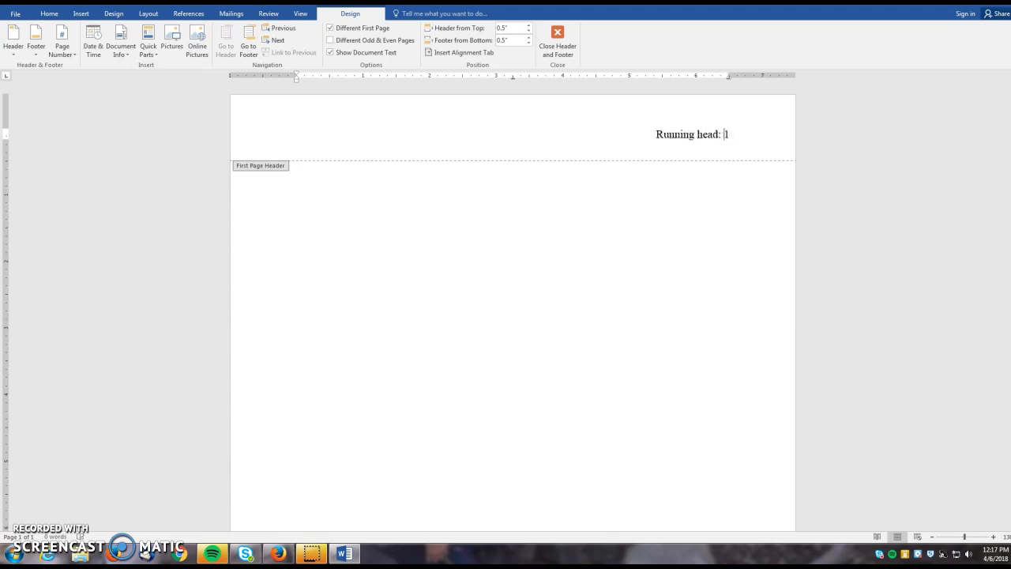
text( COLLEGE SUCCESS)
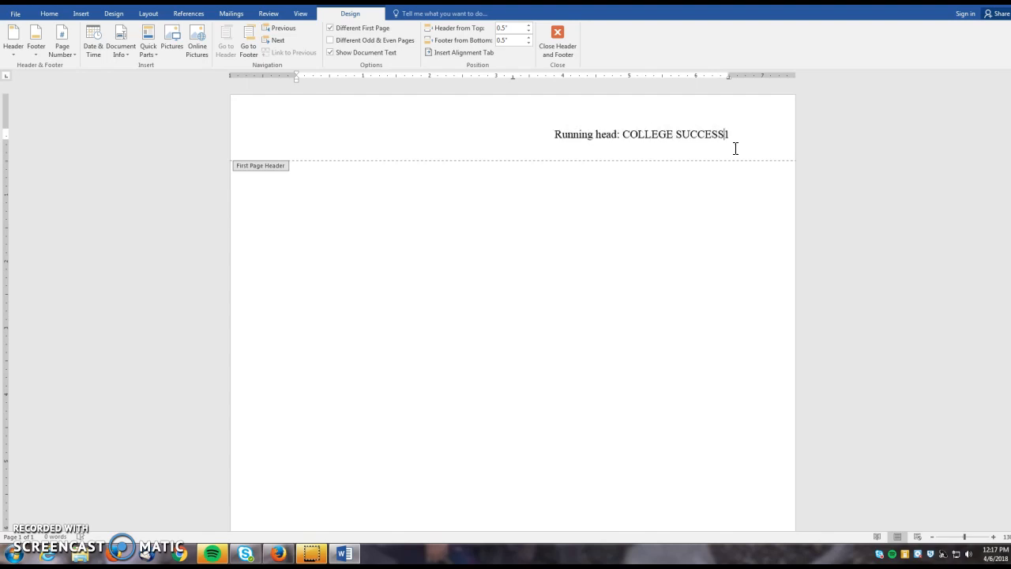
key(Tab)
key(Tab)
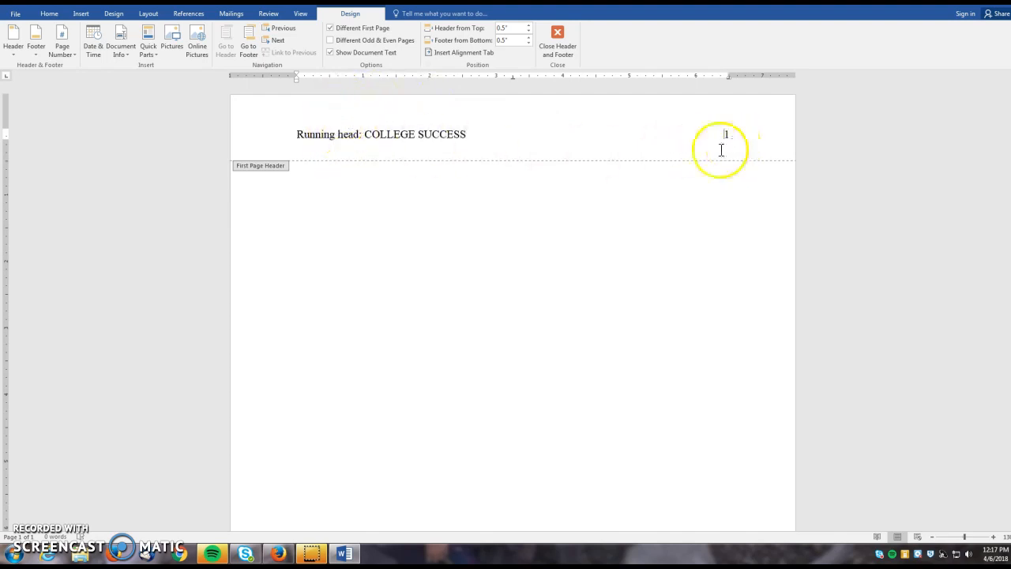
double_click(478, 274)
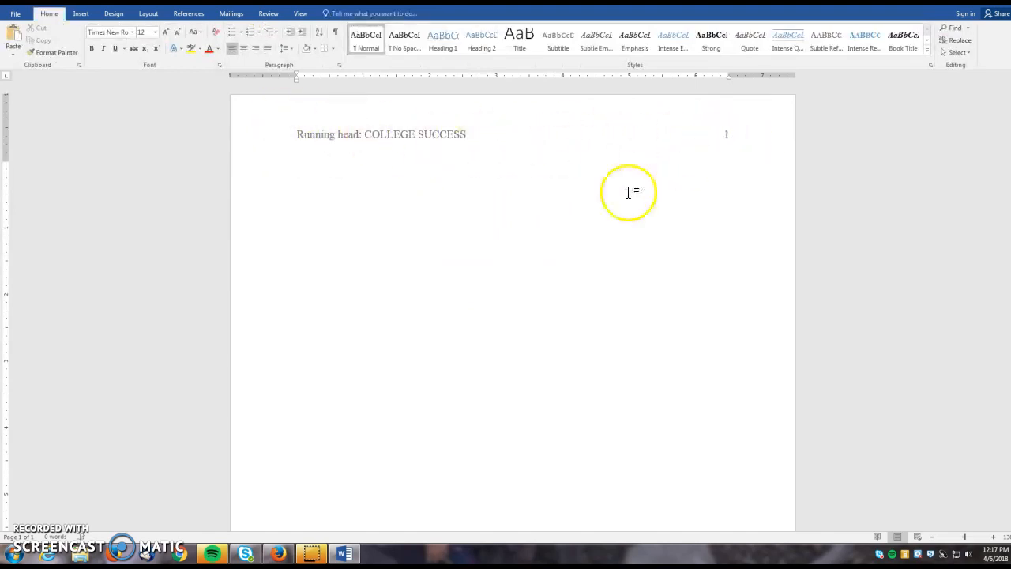
- Add blank lines in the body until the document continues onto a second page
key(Return)
key(Return)
key(Return)
key(Return)
key(Return)
key(Return)
key(Return)
key(Return)
key(Return)
key(Return)
key(Return)
key(Return)
key(Return)
key(Return)
key(Return)
key(Return)
key(Return)
key(Return)
key(Return)
key(Return)
key(BackSpace)
key(Return)
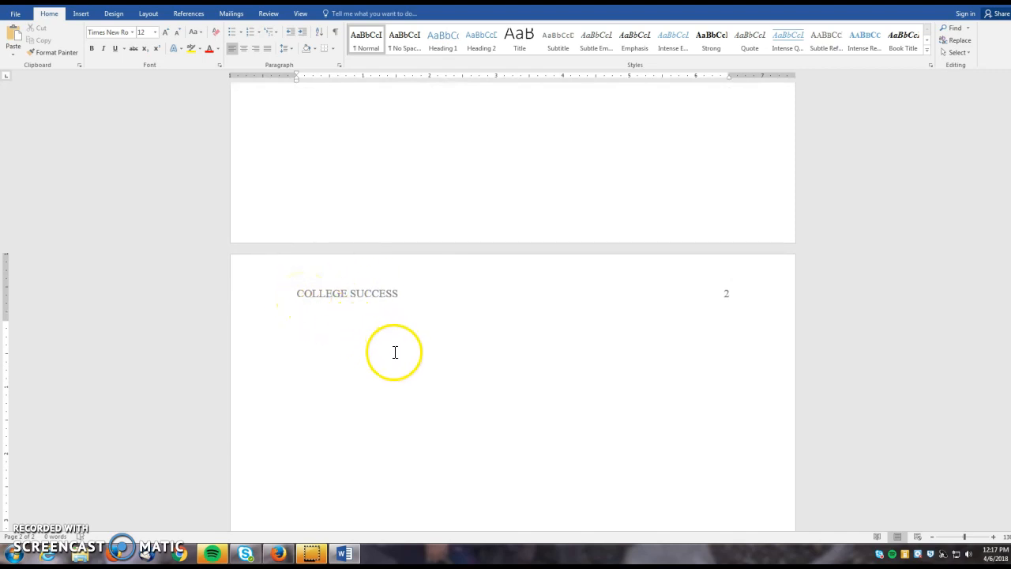
- Set the line spacing of the first body line on page 1 to double (2.0)
scroll(479, 402, up, 8)
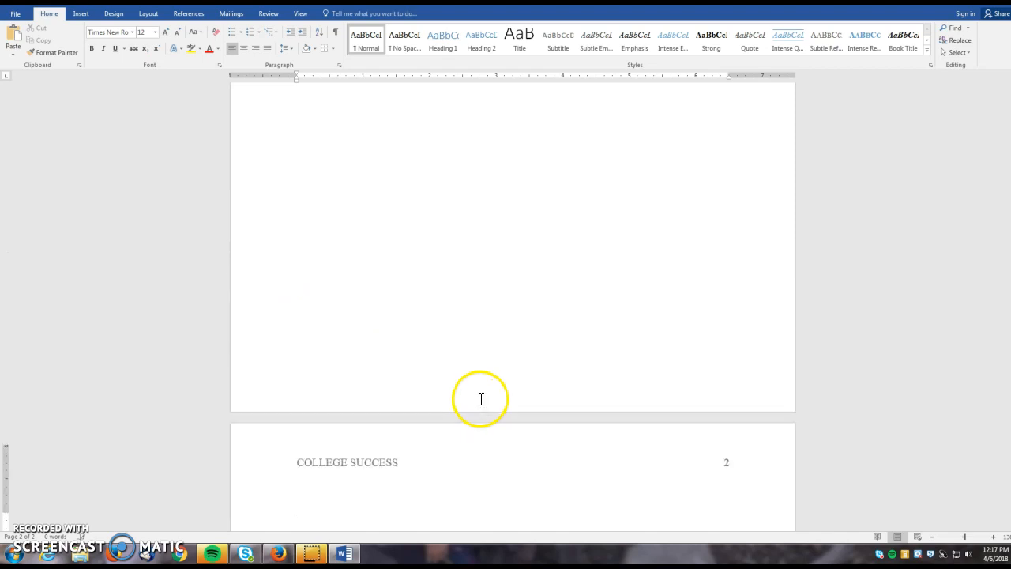
click(416, 179)
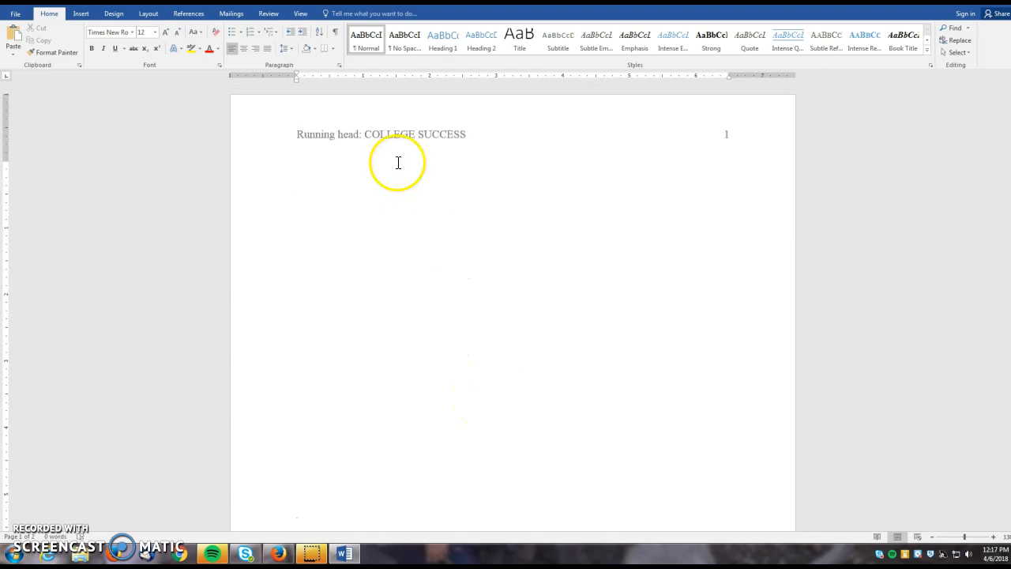
click(339, 166)
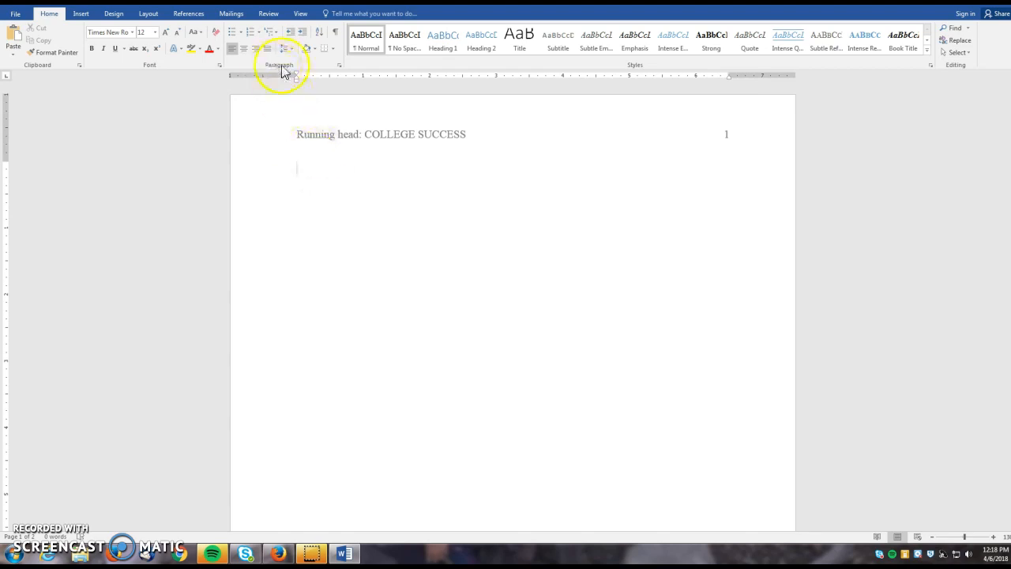
click(340, 68)
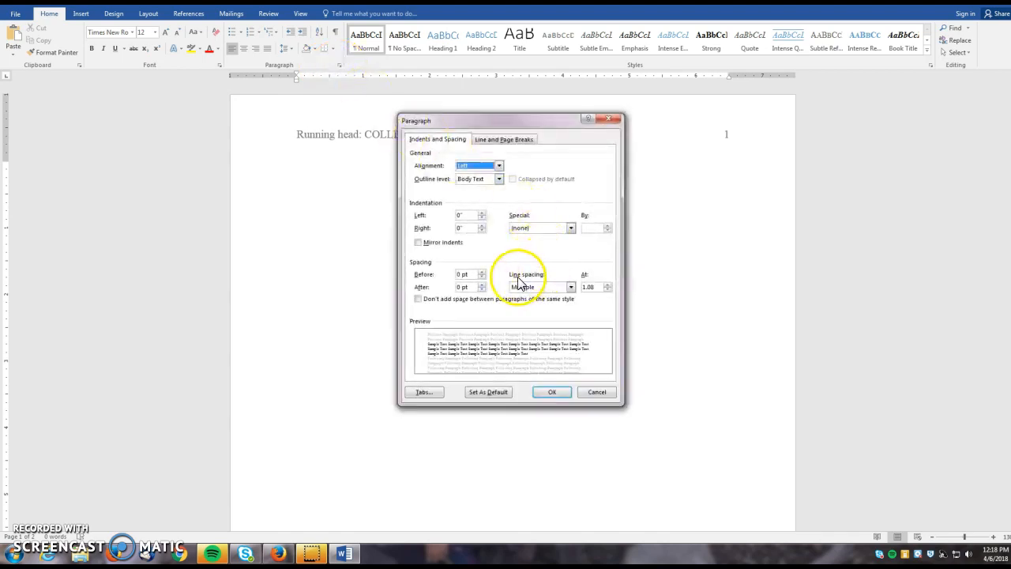
click(571, 286)
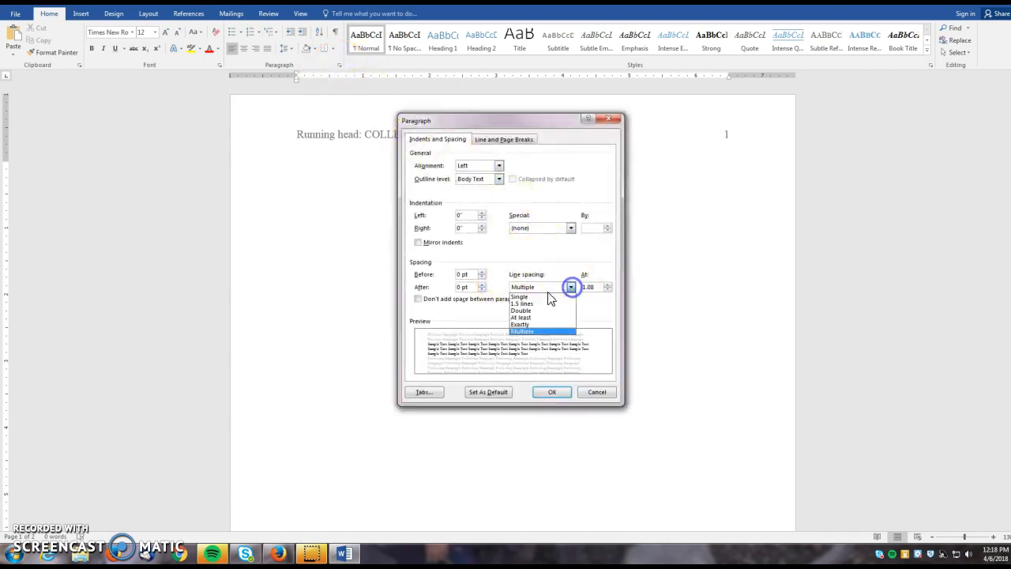
click(523, 311)
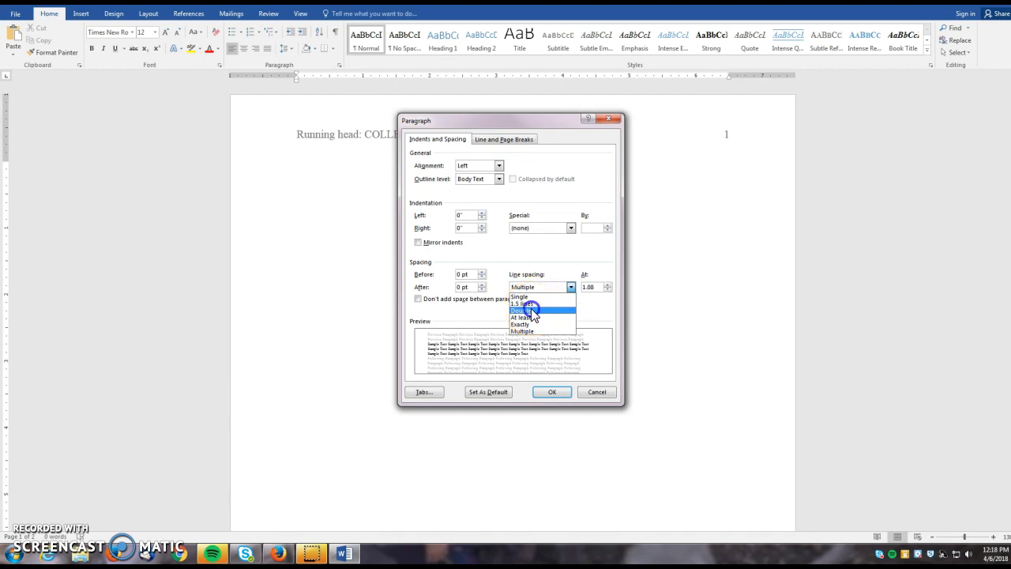
click(552, 392)
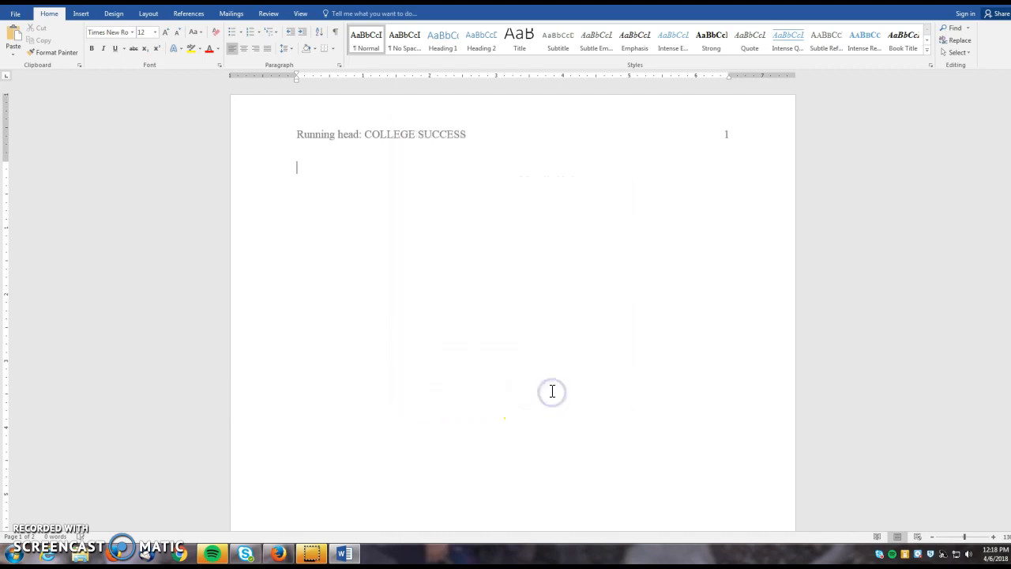
click(285, 48)
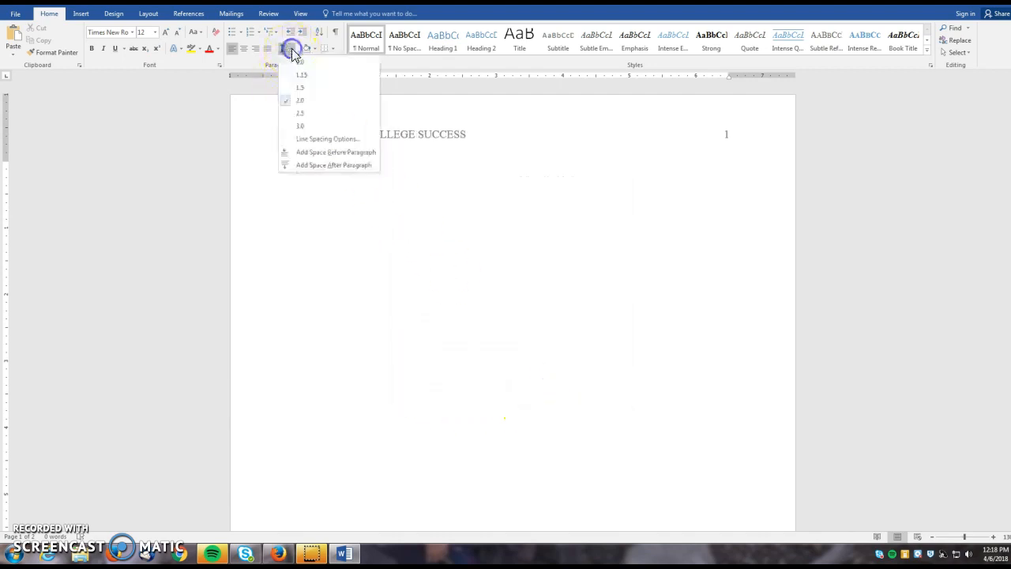
click(304, 102)
click(366, 194)
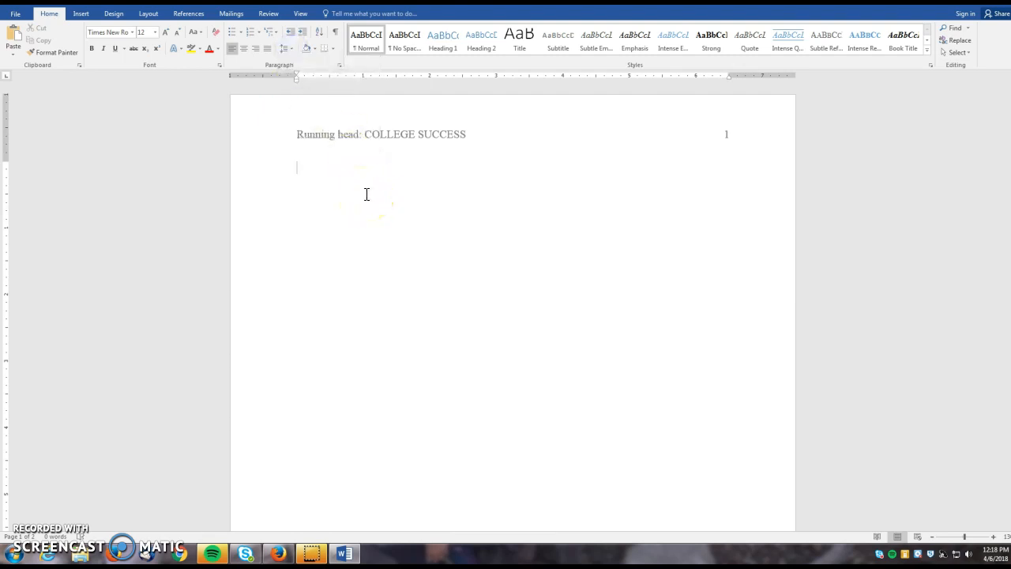
- Center the text on page 1, leave blank lines above, and enter the title "College Success: An Informal Survey of Community College Students"
click(247, 49)
key(Return)
key(Return)
key(Return)
text(College )
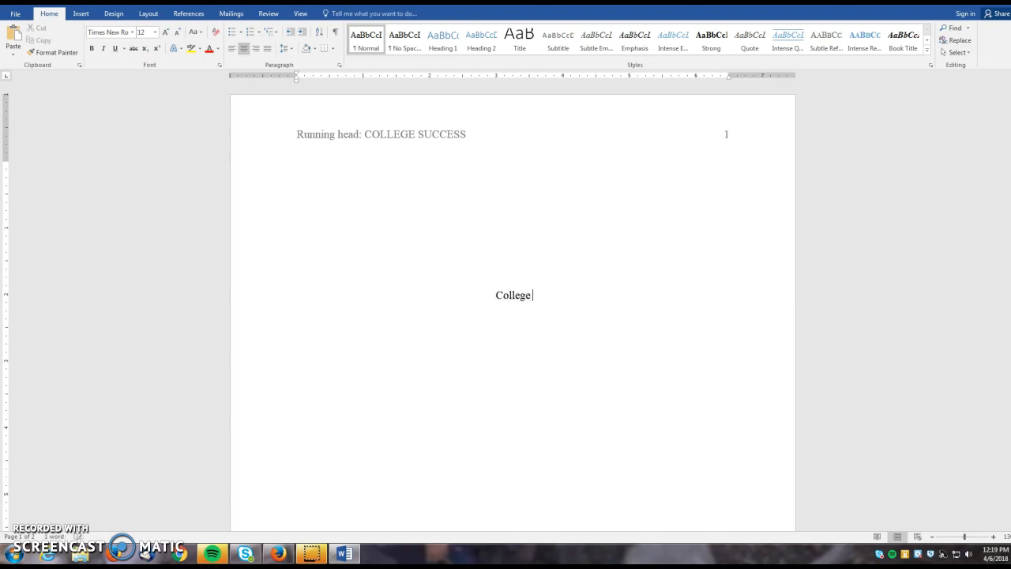
text(Success: )
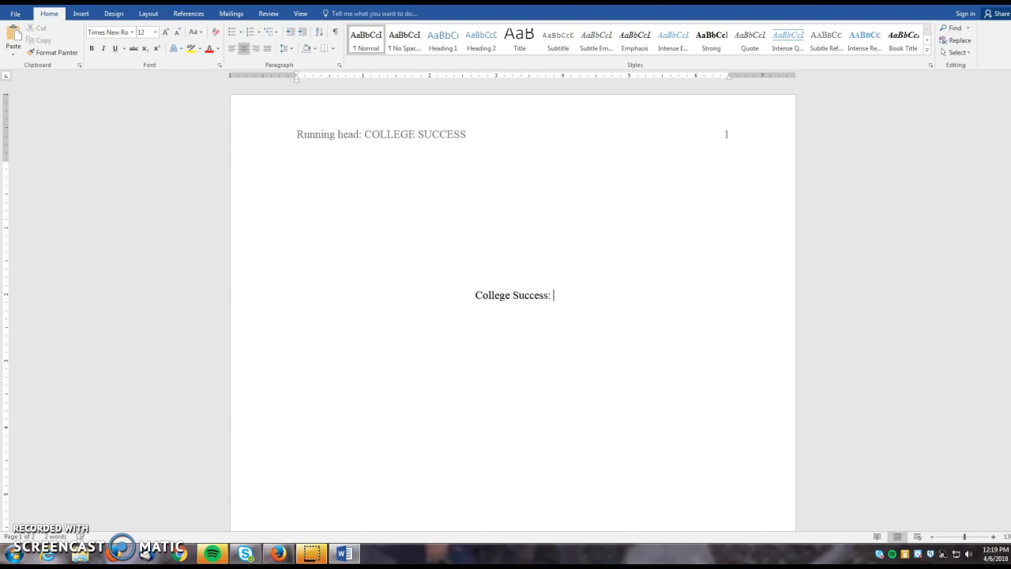
text(An Informa)
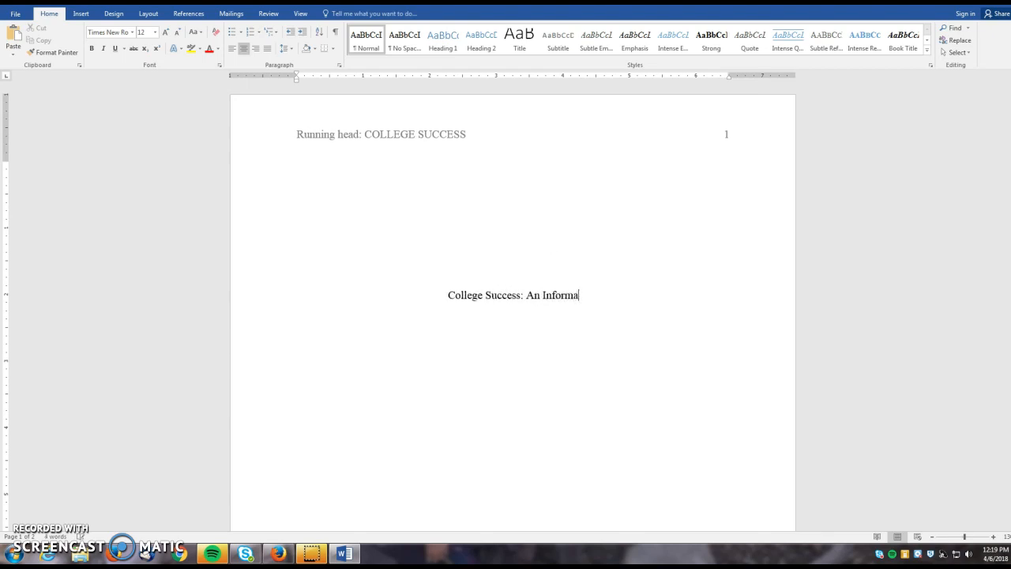
text(l Survey of)
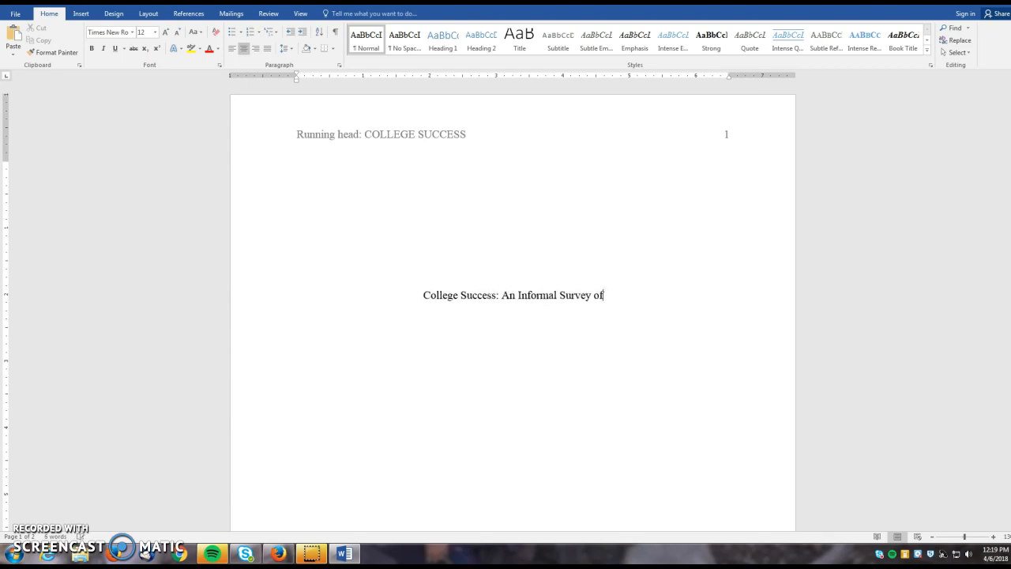
text( Community C)
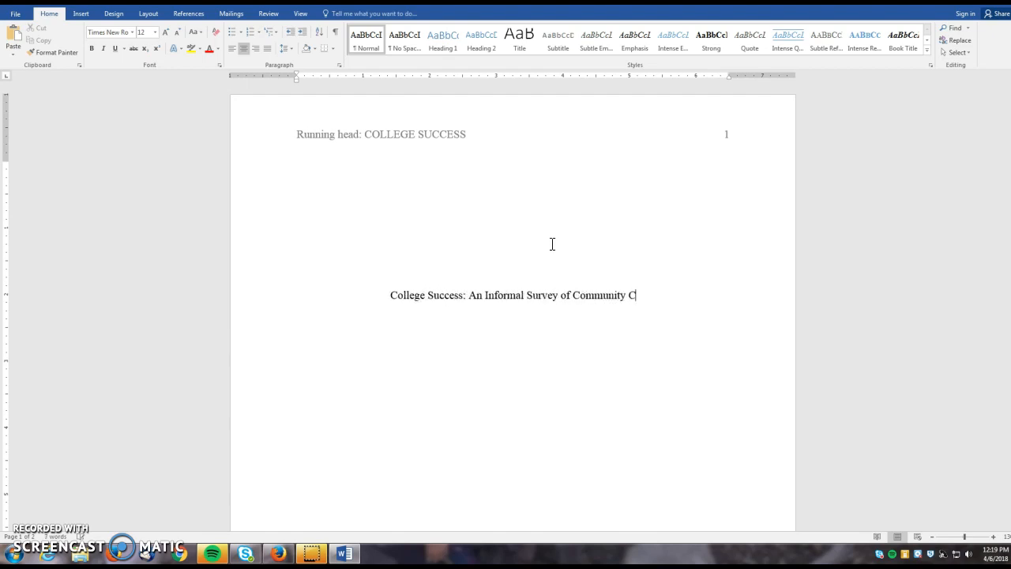
text(ollege Students)
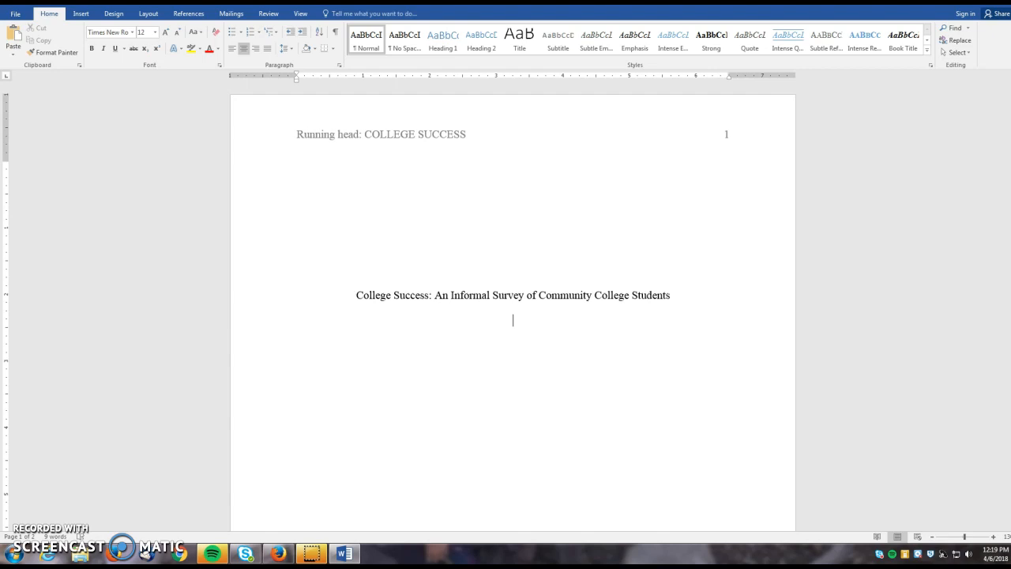
- Below the title, enter the author's name, "Delaware Technical Community College" and "April 6, 2018" on separate centered lines
text(ma B. Student D)
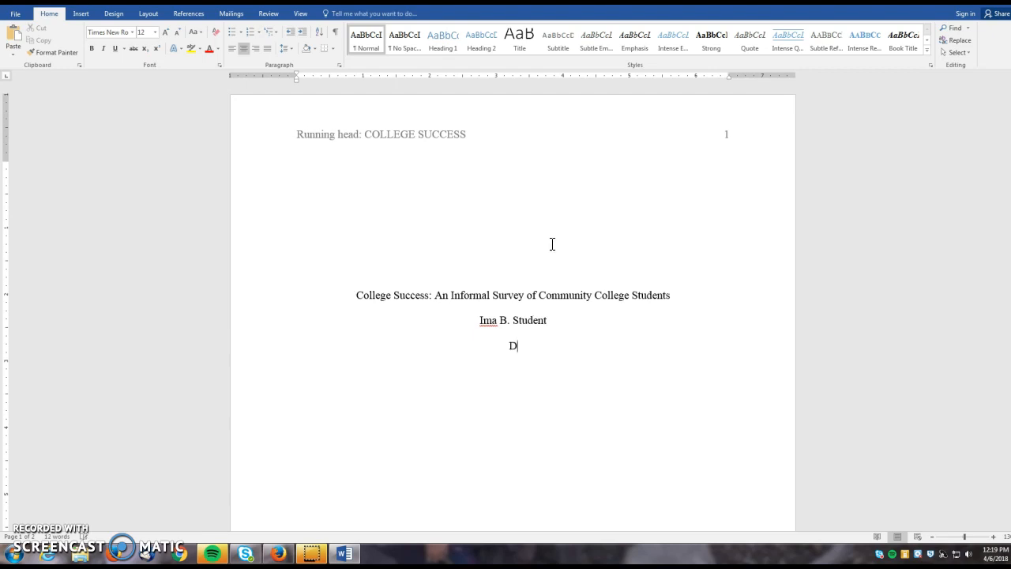
text(elaware)
key(Return)
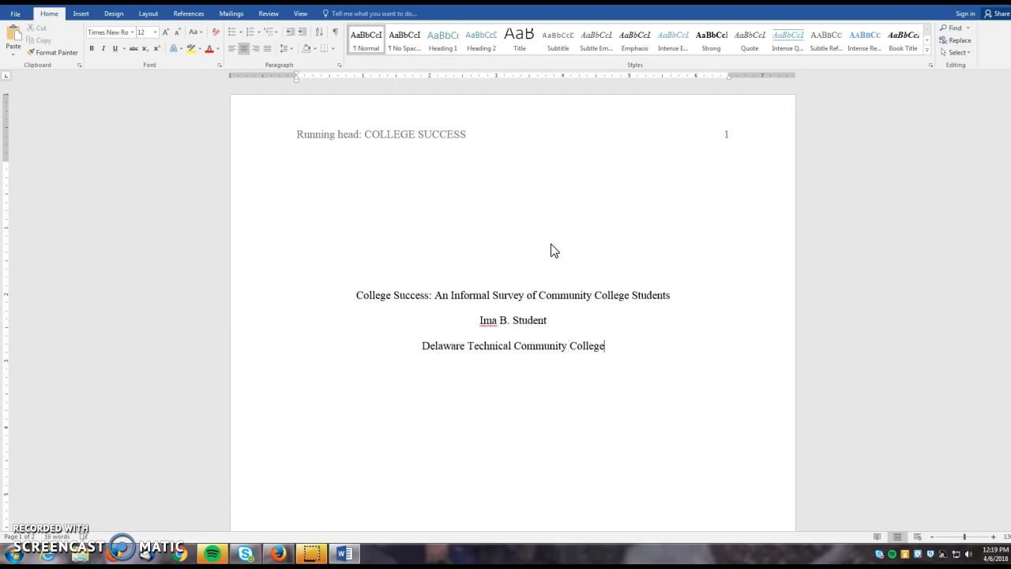
key(Return)
text(April)
key(Return)
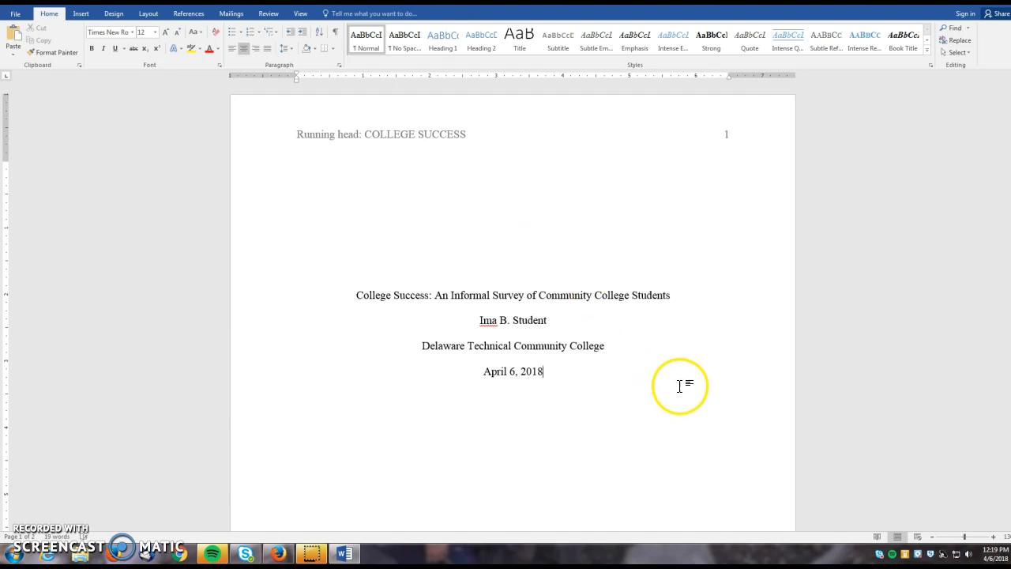
scroll(681, 383, down, 3)
scroll(684, 377, down, 3)
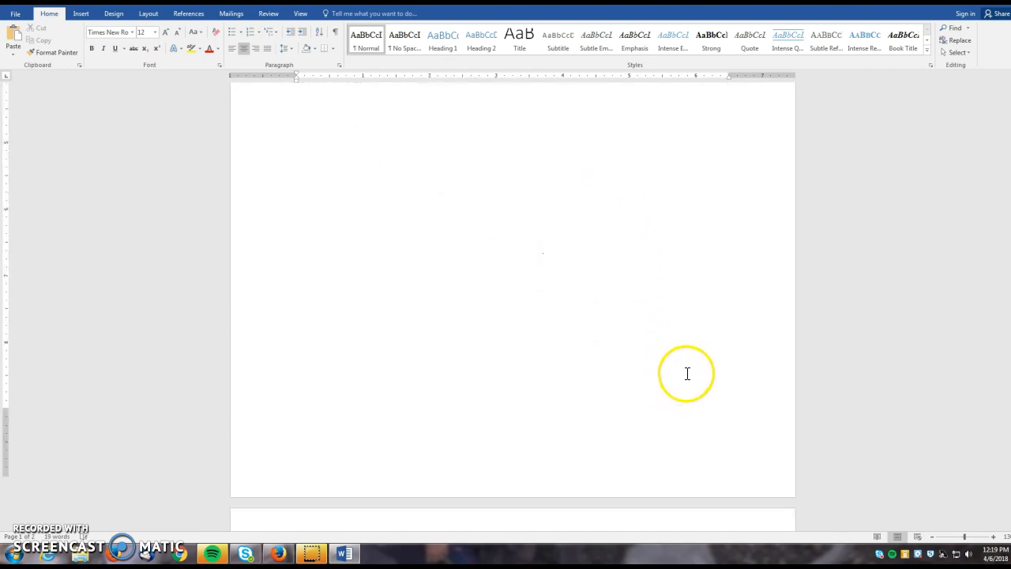
scroll(689, 372, up, 6)
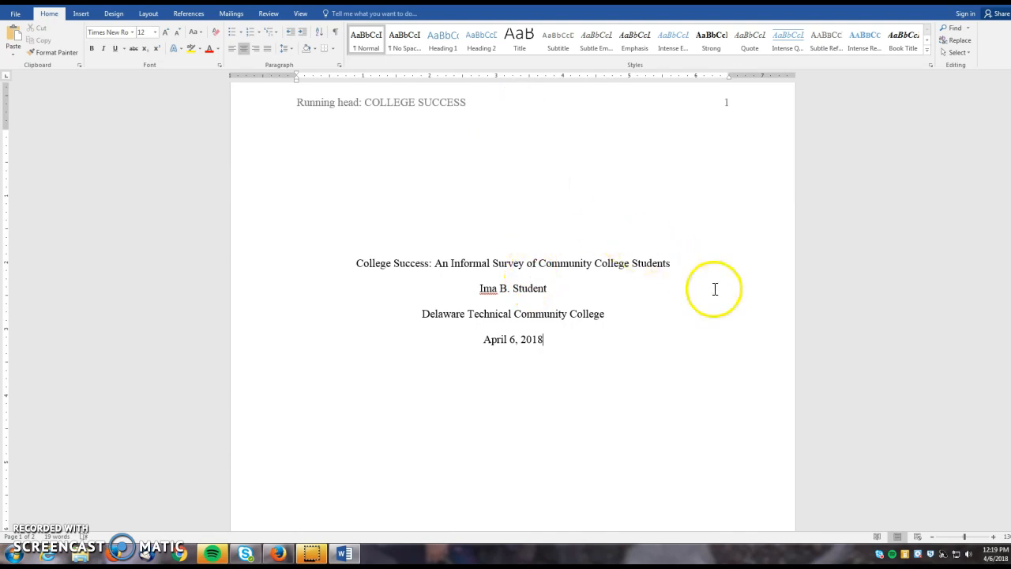
scroll(729, 320, down, 4)
scroll(729, 320, up, 5)
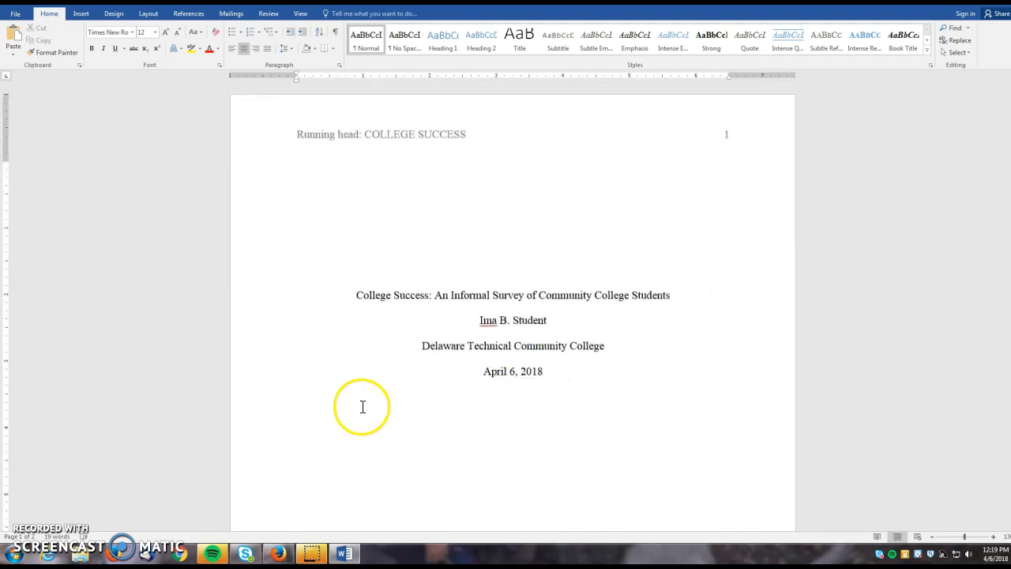
- Center the first line of page 2 and enter the title "College Success: An Informal Survey of Community College Students" there
scroll(309, 384, down, 9)
scroll(334, 311, down, 6)
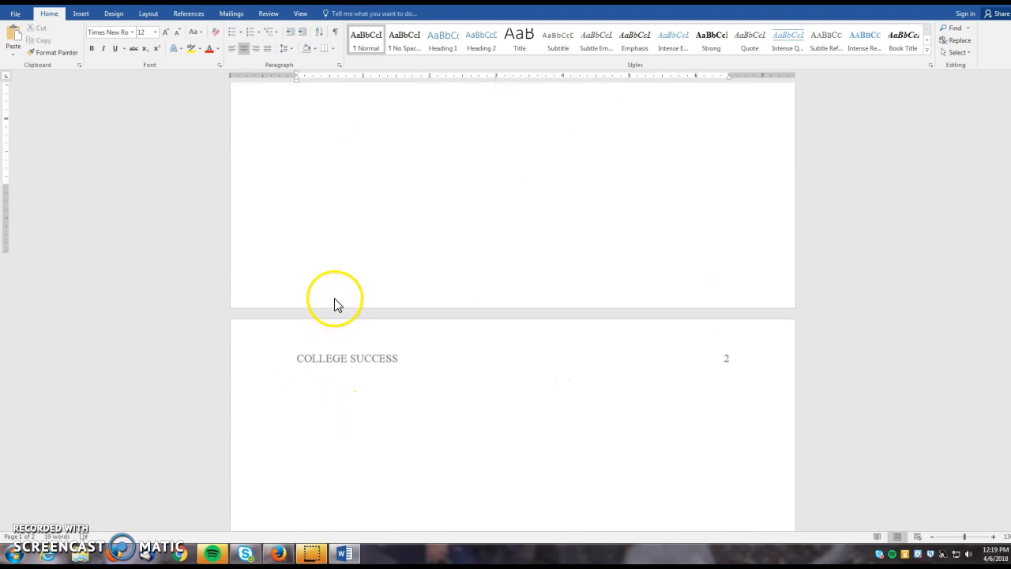
click(356, 271)
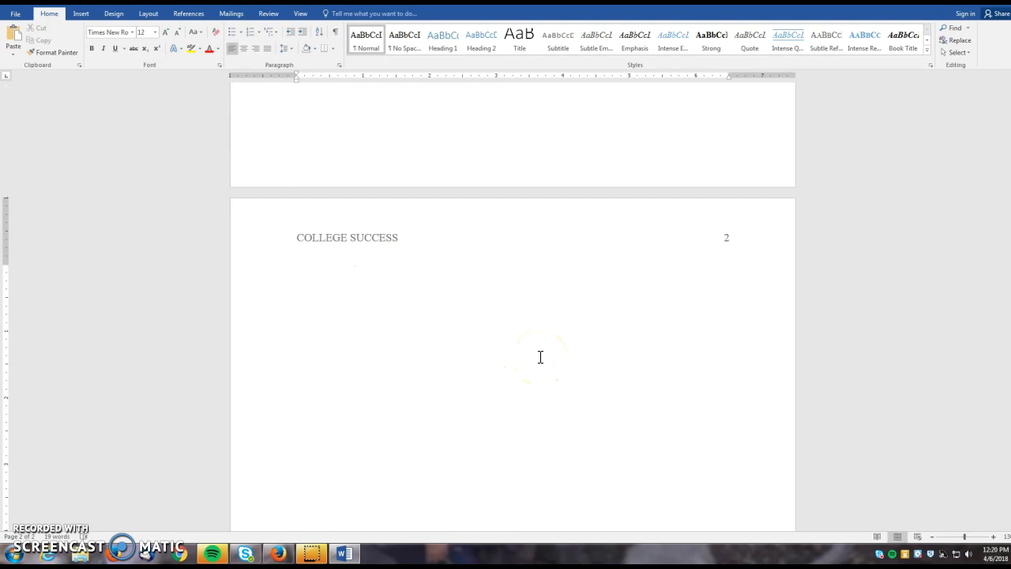
click(245, 49)
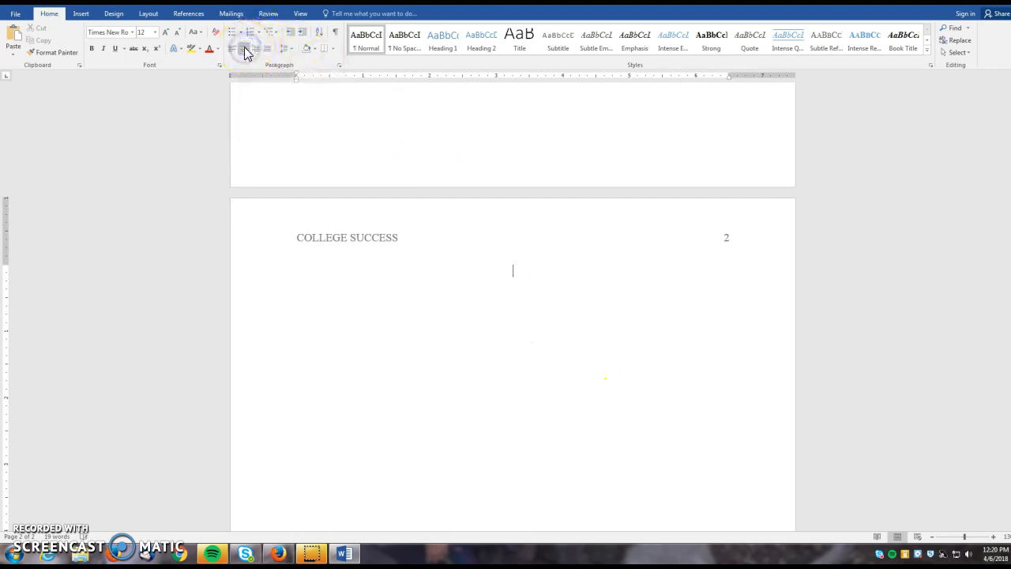
click(541, 274)
text(College )
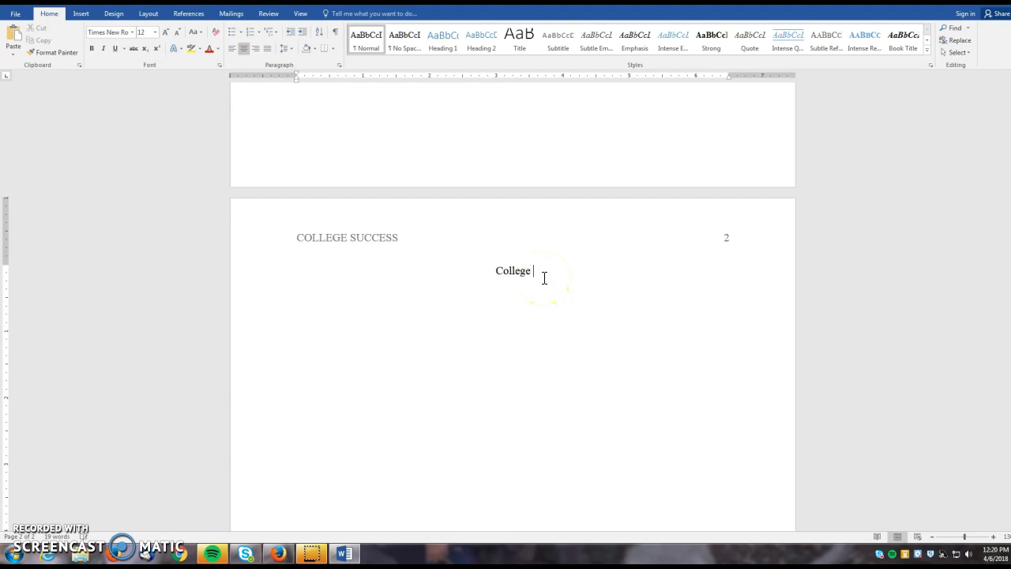
text(Success:)
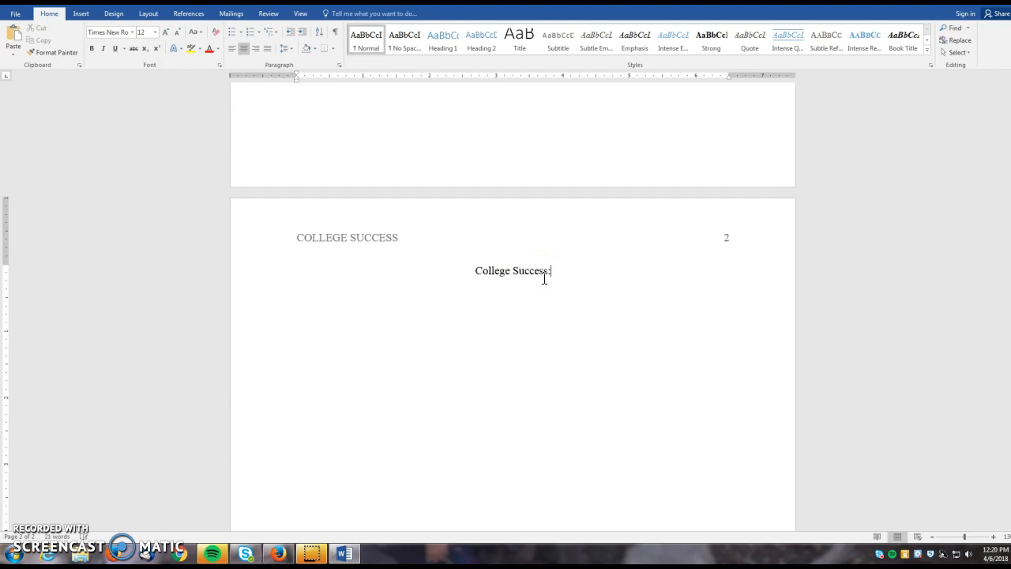
text( An Inform)
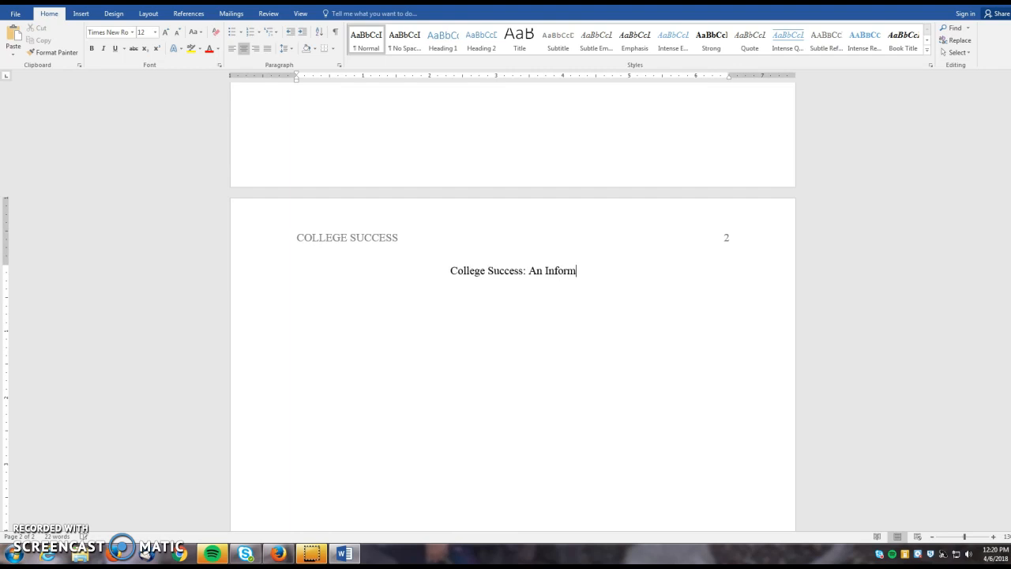
text(al Surve)
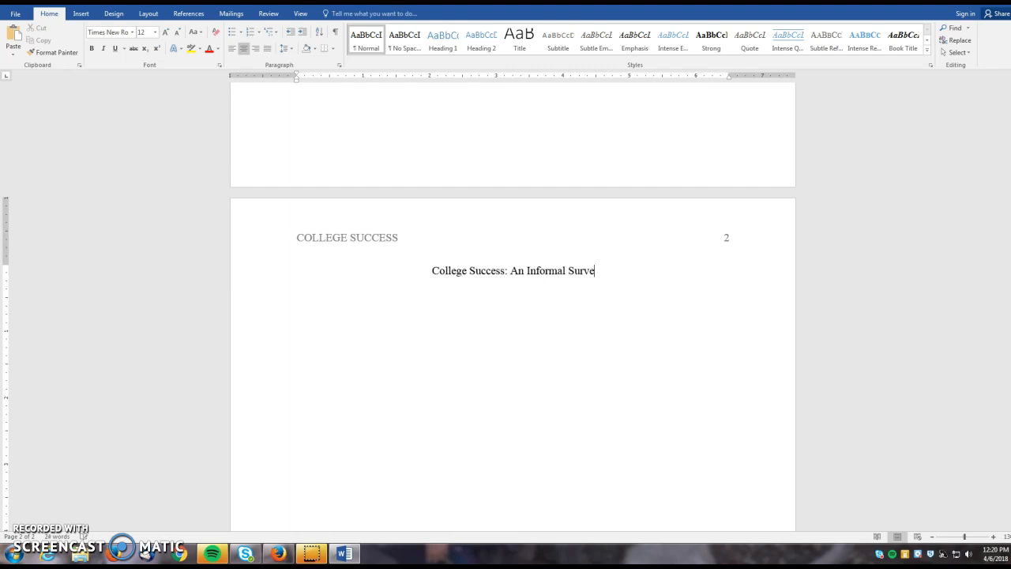
text(y of Community College Students)
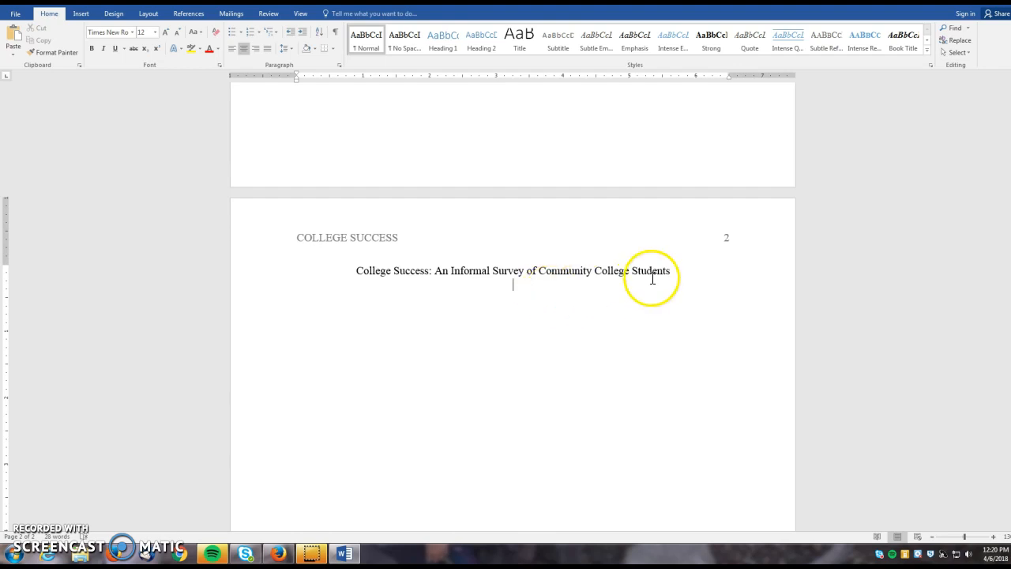
- Set the line spacing of the title on page 2 to double
click(678, 271)
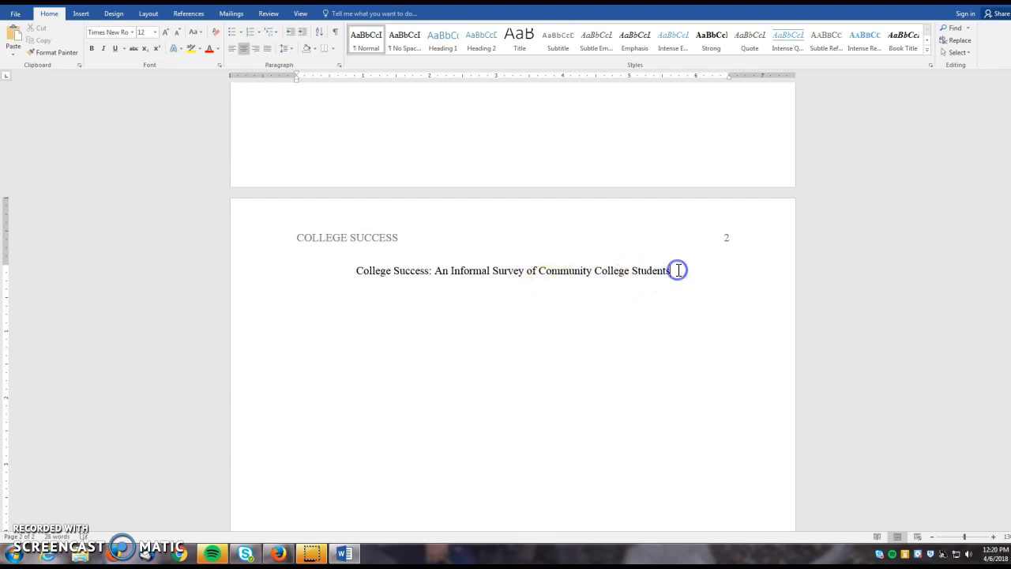
click(338, 66)
click(571, 287)
click(541, 315)
click(552, 391)
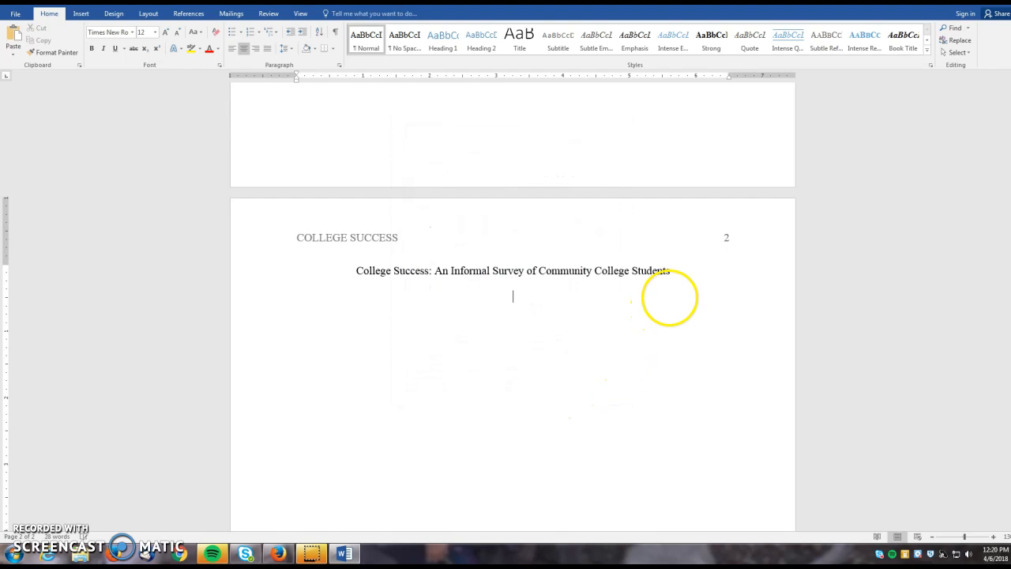
- Left-align the line below the page 2 title and enter "Here you will begin typing your paper." with a first-line tab indent
click(235, 48)
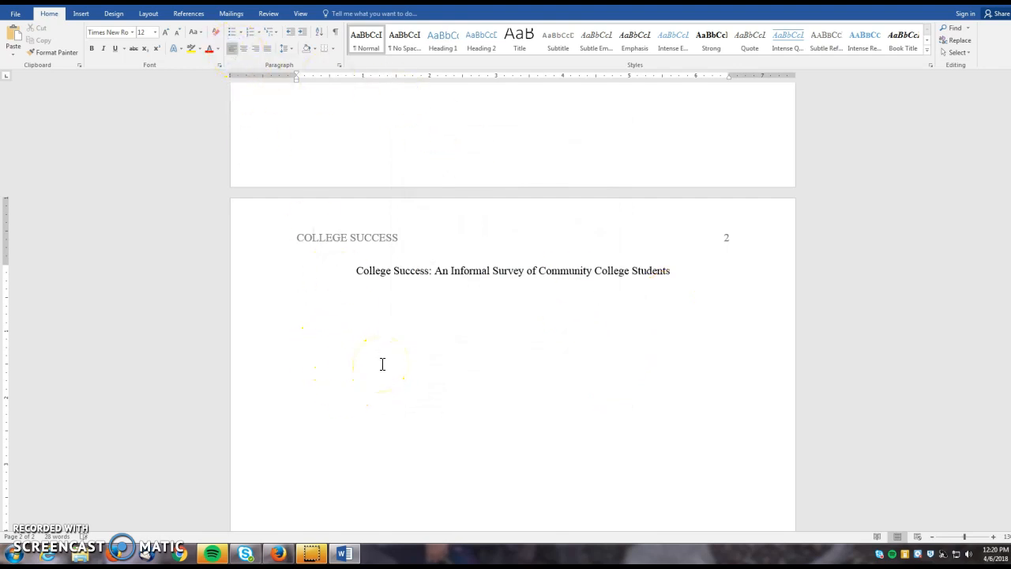
key(Tab)
text(Here you will begin )
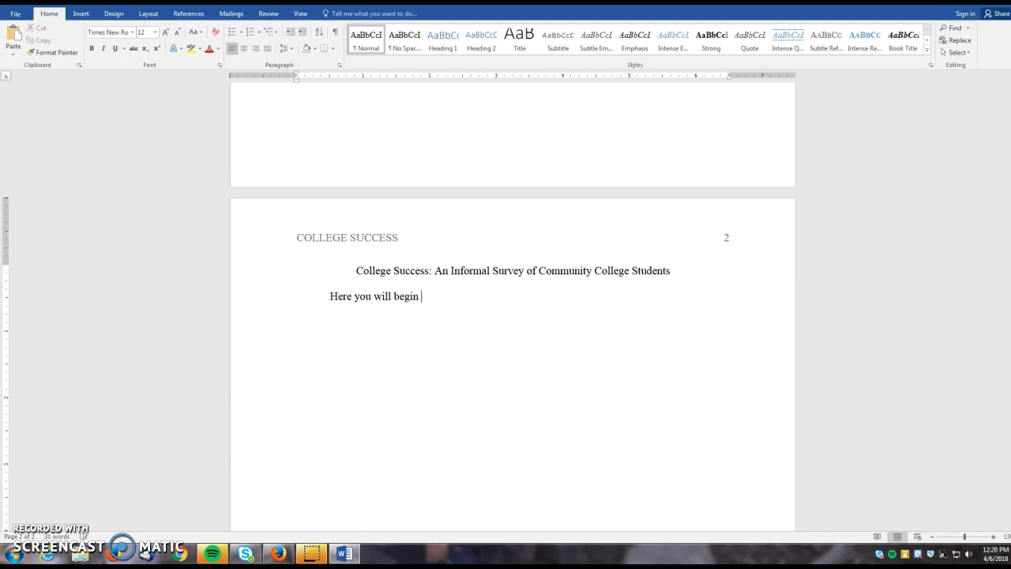
text(typing your paper.)
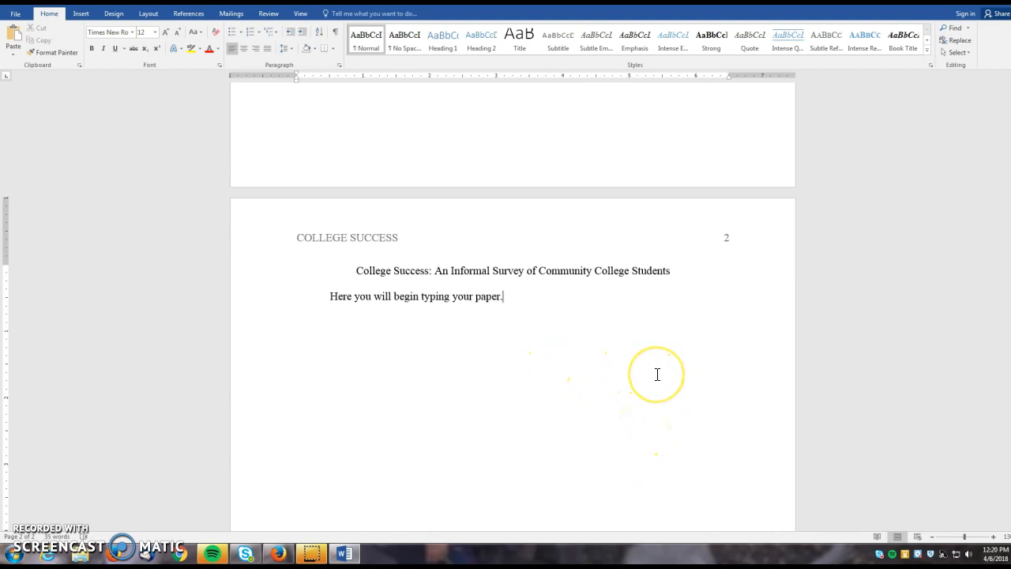
scroll(658, 375, up, 10)
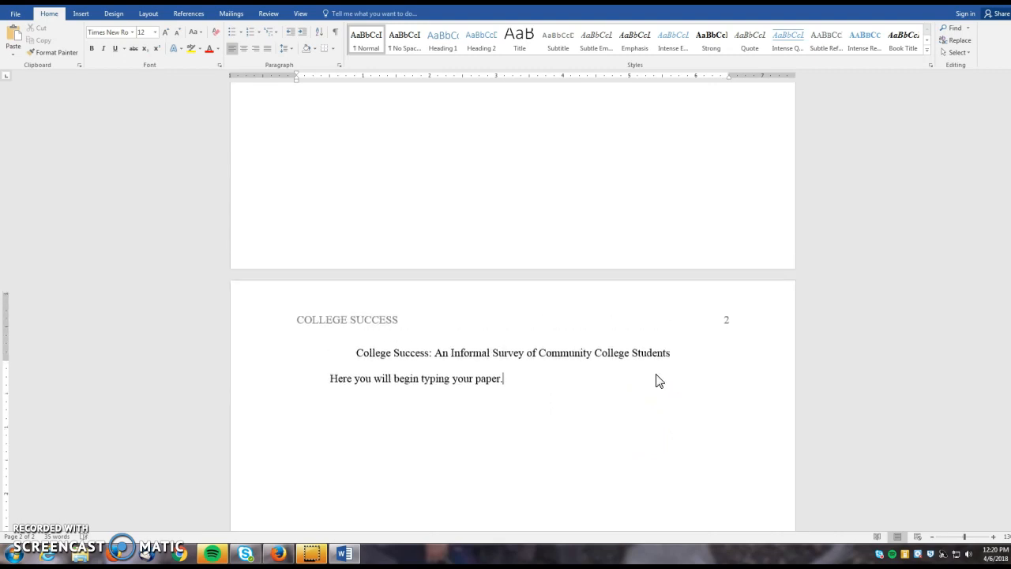
scroll(668, 372, up, 4)
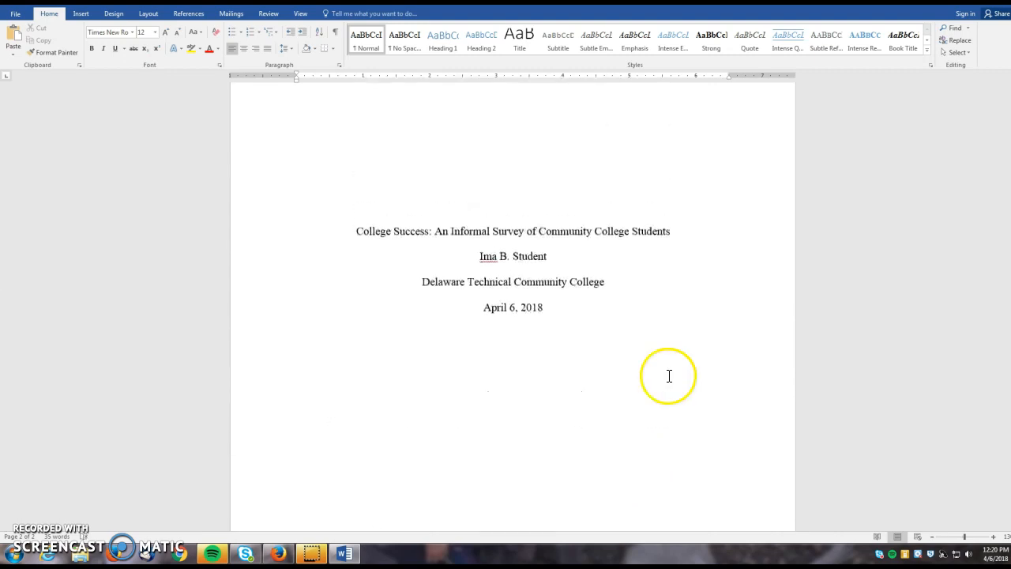